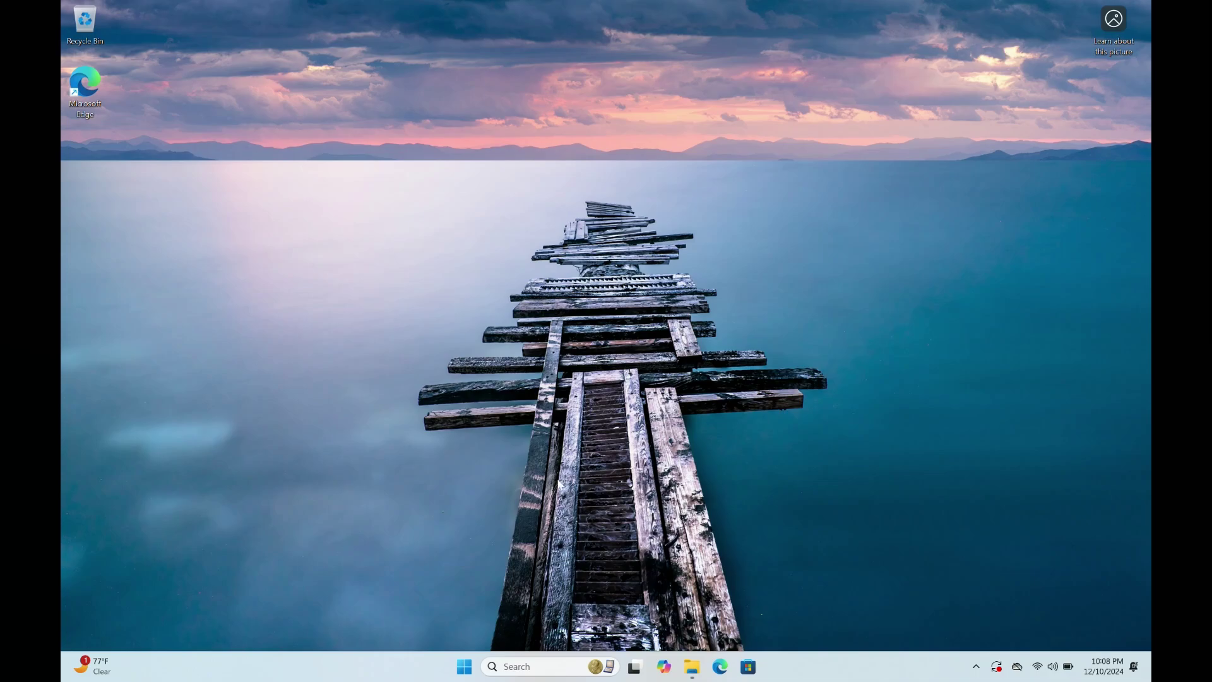
# Open Activation settings via an 'activ' search and expand Activation state and Upgrade your edition.
pyautogui.click(465, 669)
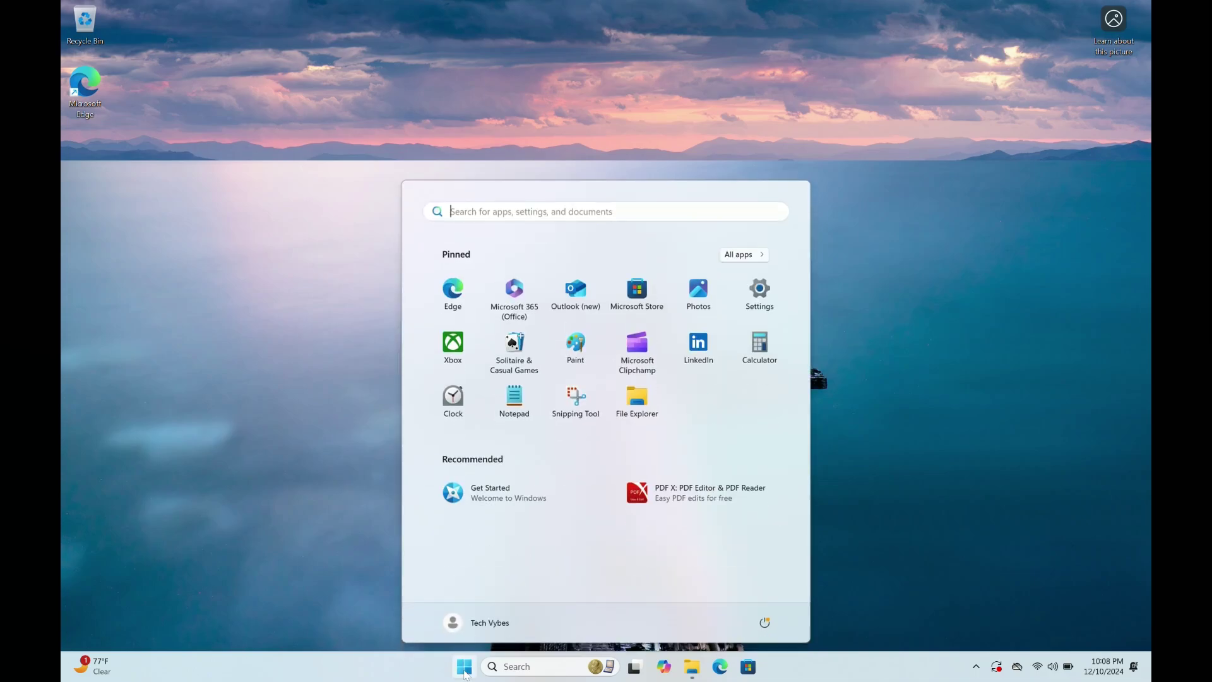
pyautogui.write('a')
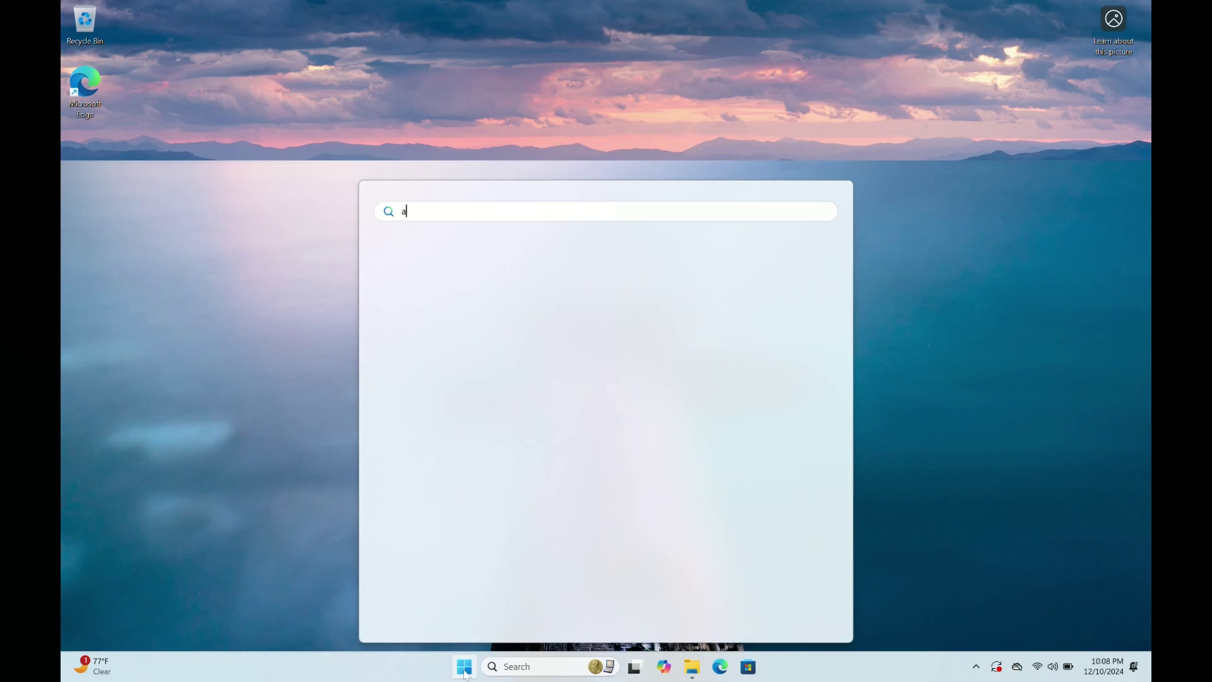
pyautogui.write('ctiv')
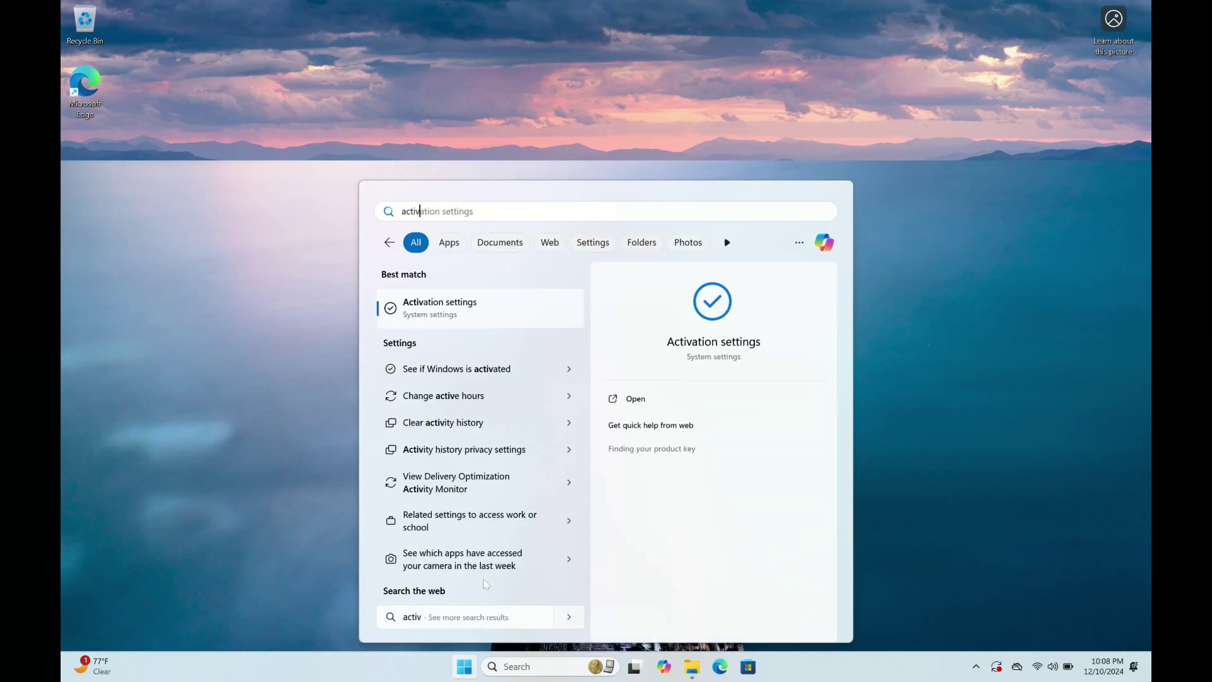
pyautogui.click(459, 316)
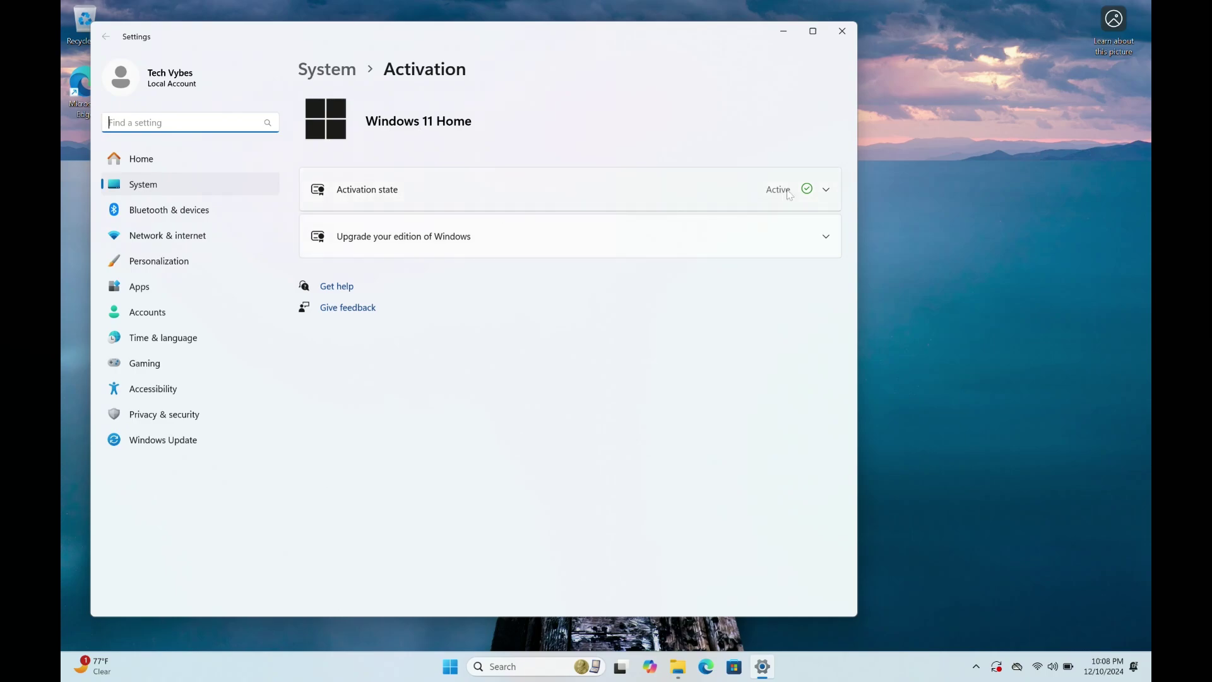
pyautogui.click(826, 191)
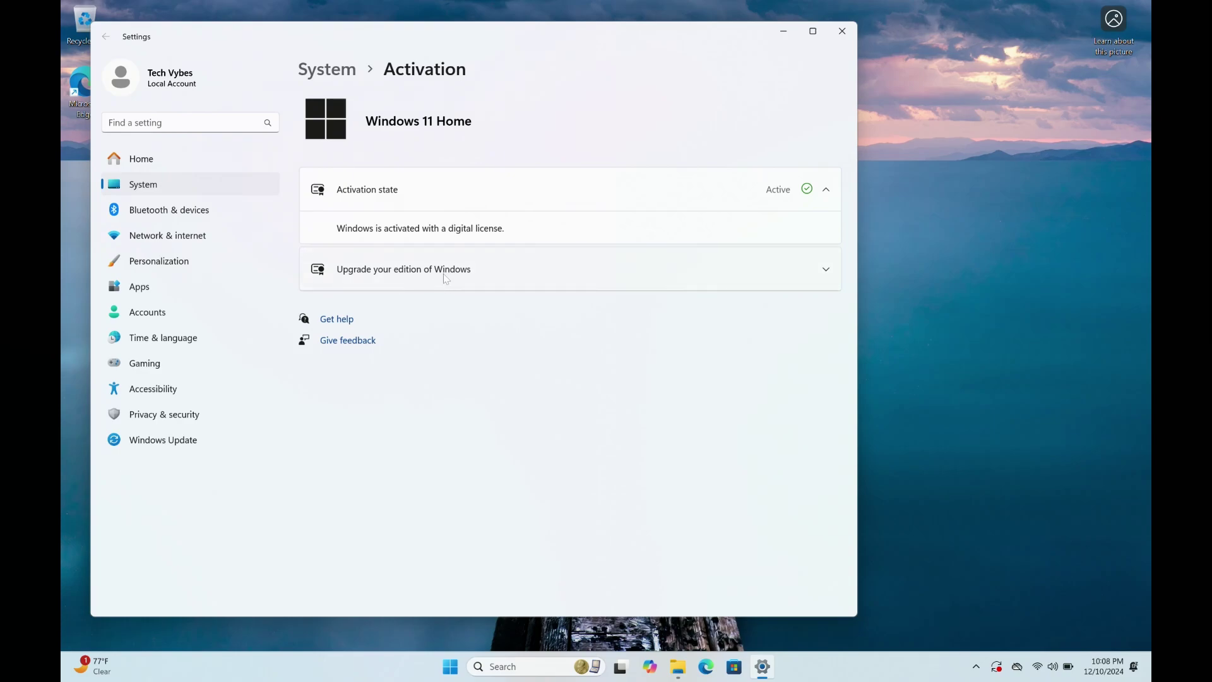
pyautogui.click(825, 270)
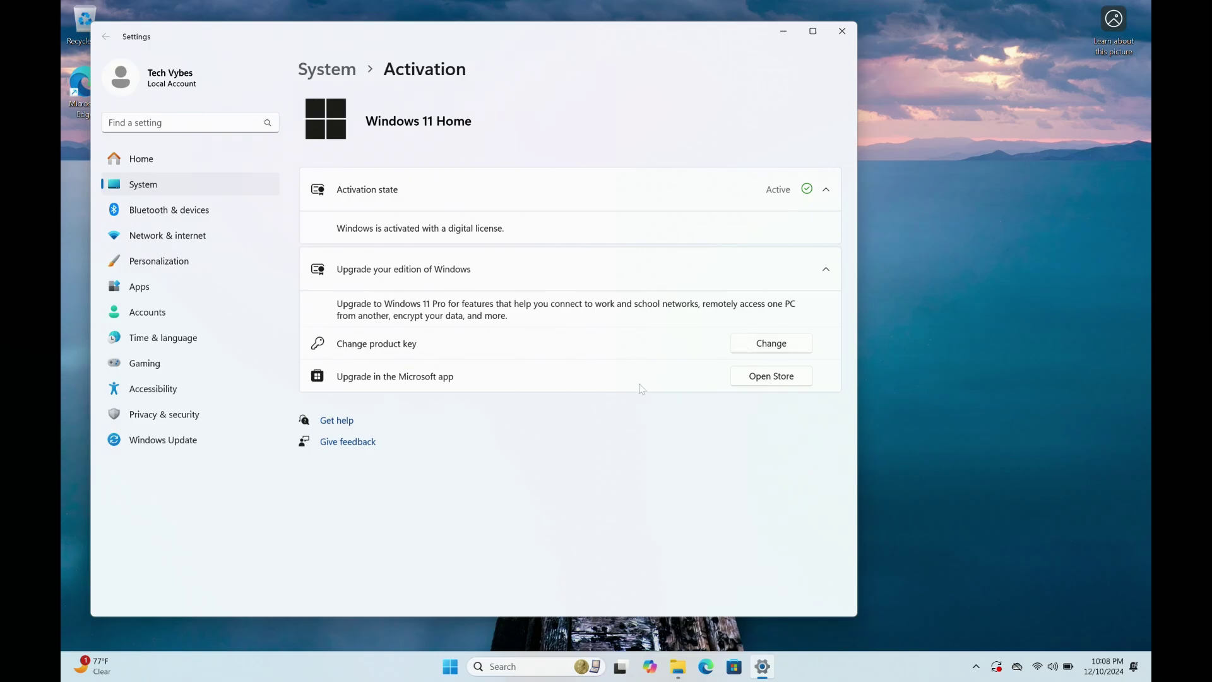
# View the Pro upgrade in the Store, then the $205.00 Pro for Workstations offer.
pyautogui.click(754, 379)
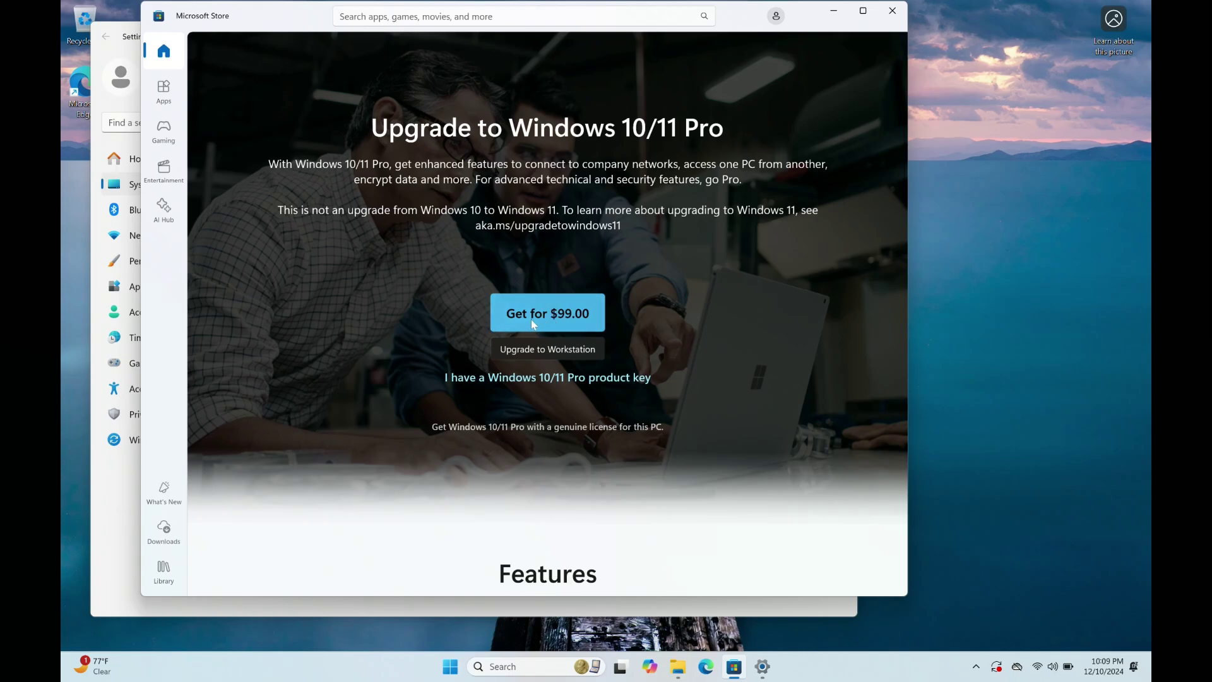
pyautogui.click(545, 355)
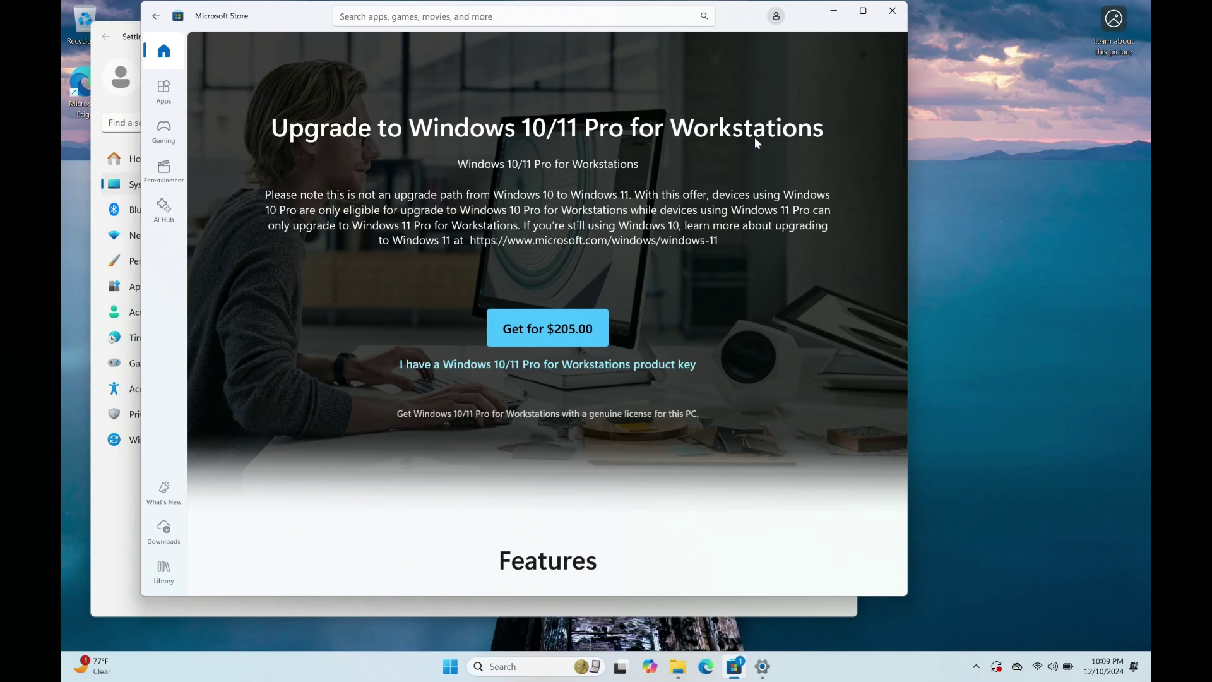
# Close the Store, cancel the product-key dialog unchanged, and make Settings slightly taller.
pyautogui.click(891, 11)
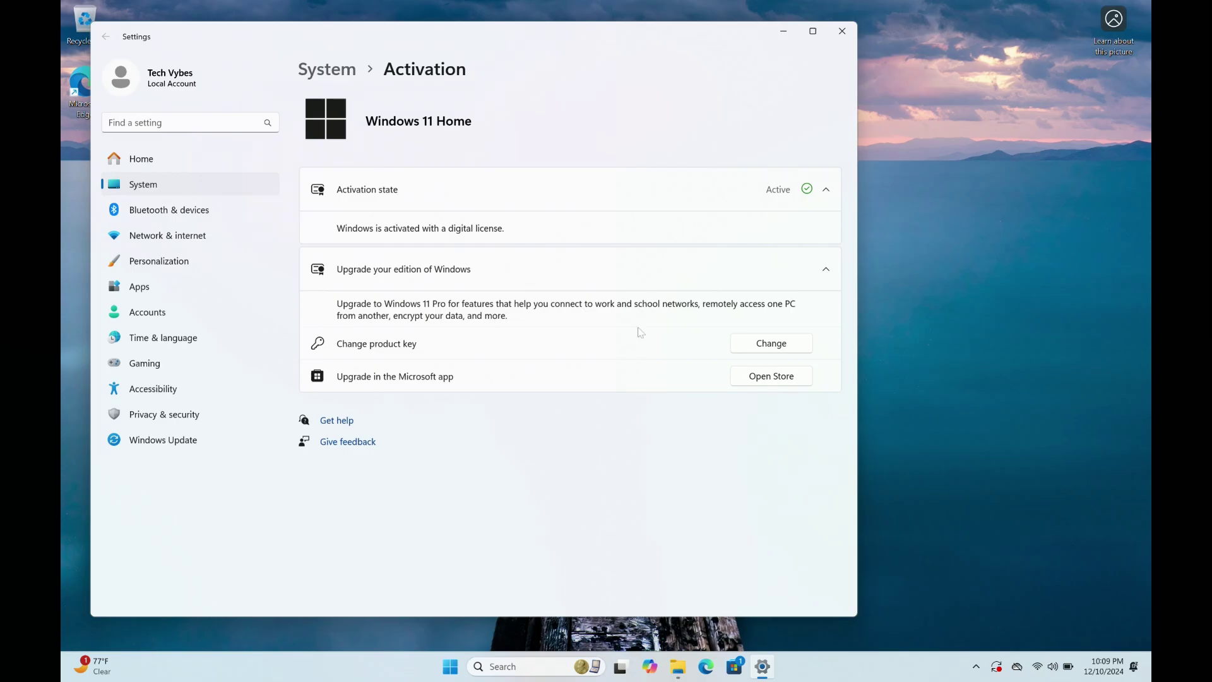
pyautogui.click(750, 352)
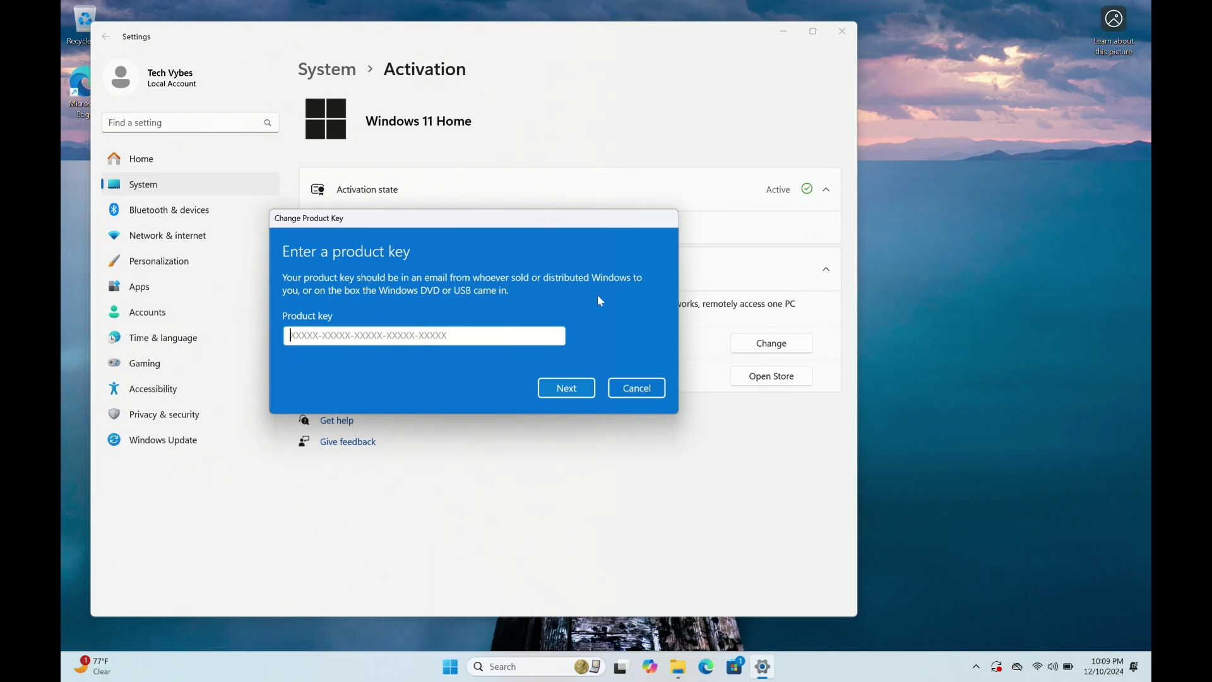
pyautogui.click(649, 390)
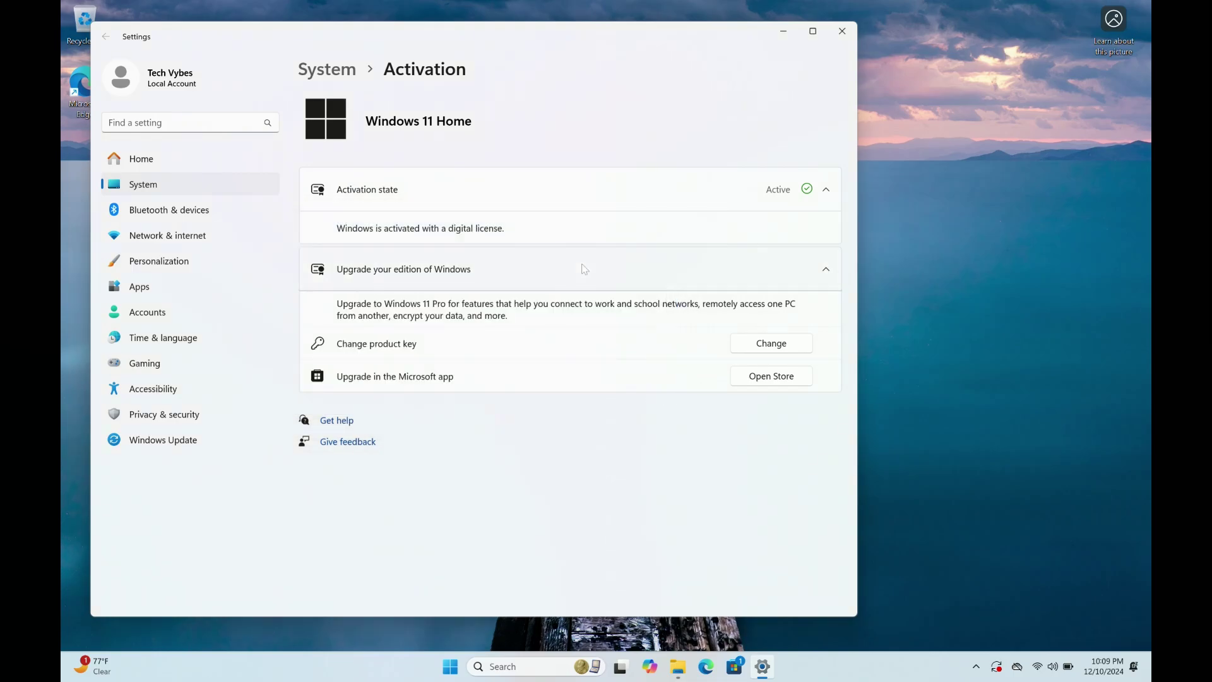
pyautogui.moveTo(627, 21); pyautogui.dragTo(669, 14)
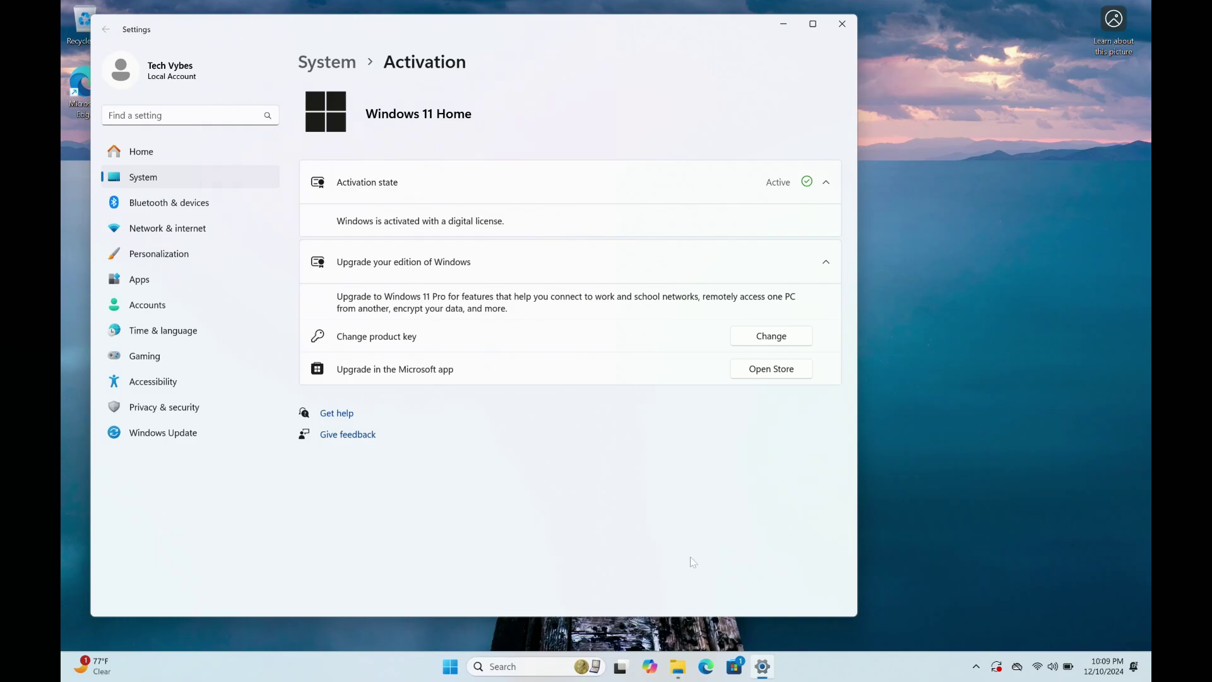
# Search 'network' and open View network connections.
pyautogui.press('super')
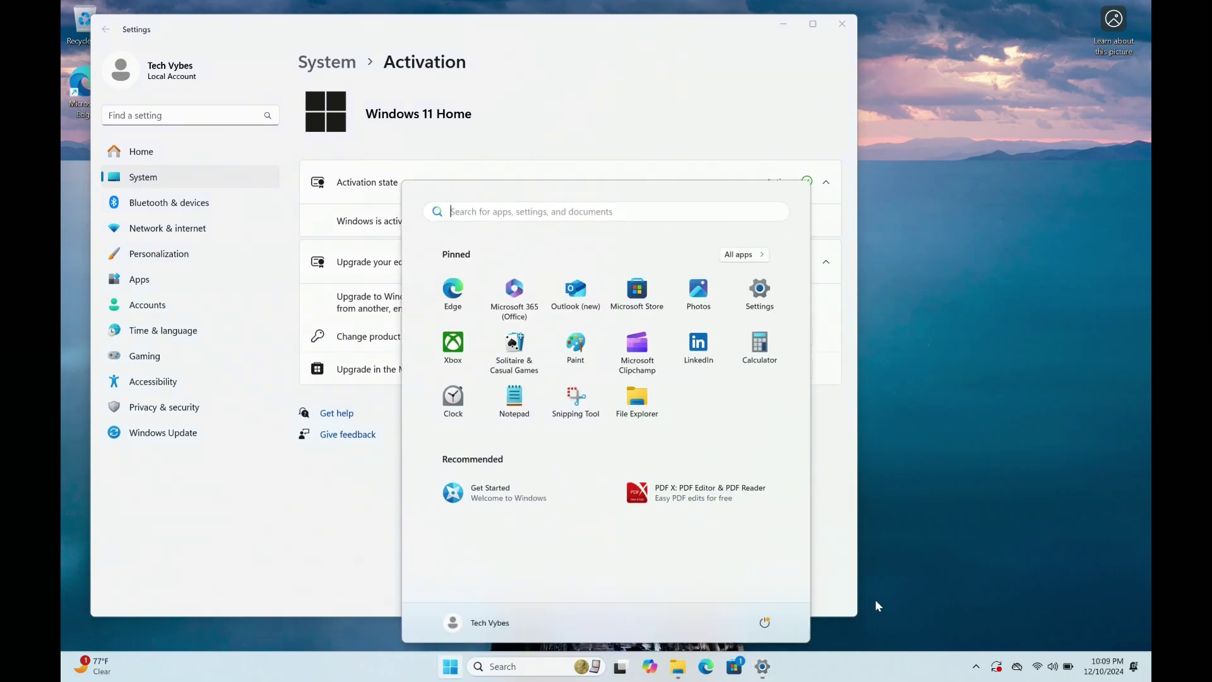
pyautogui.write('network')
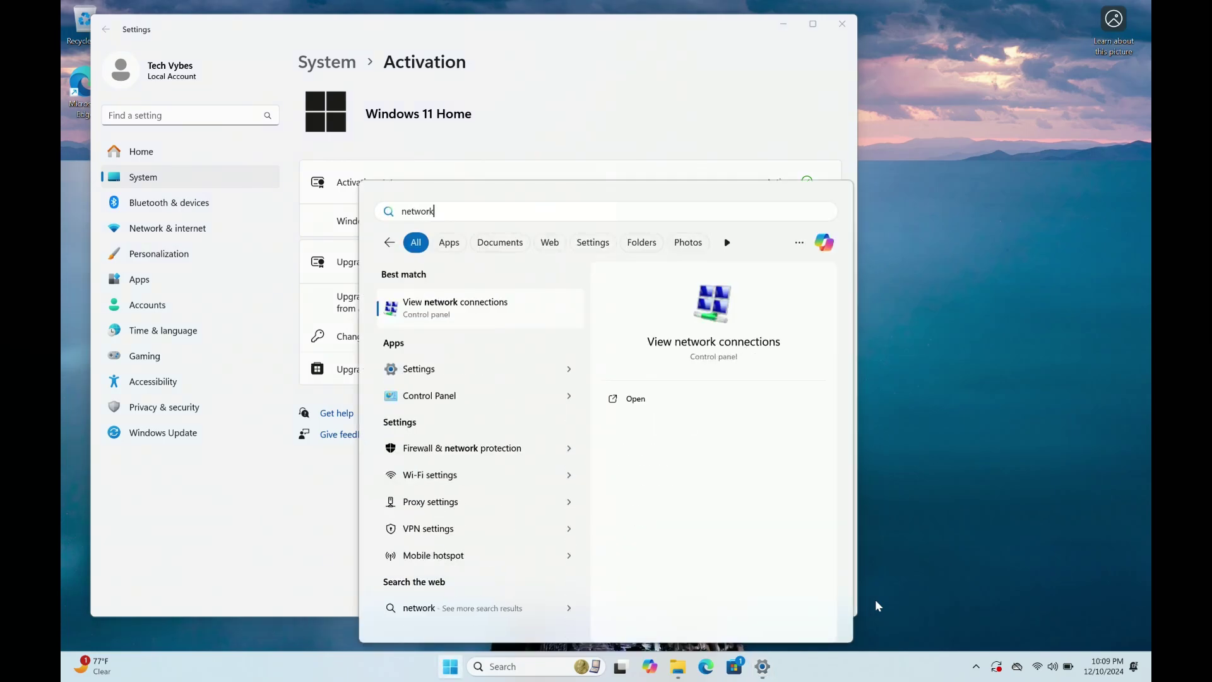
pyautogui.click(457, 306)
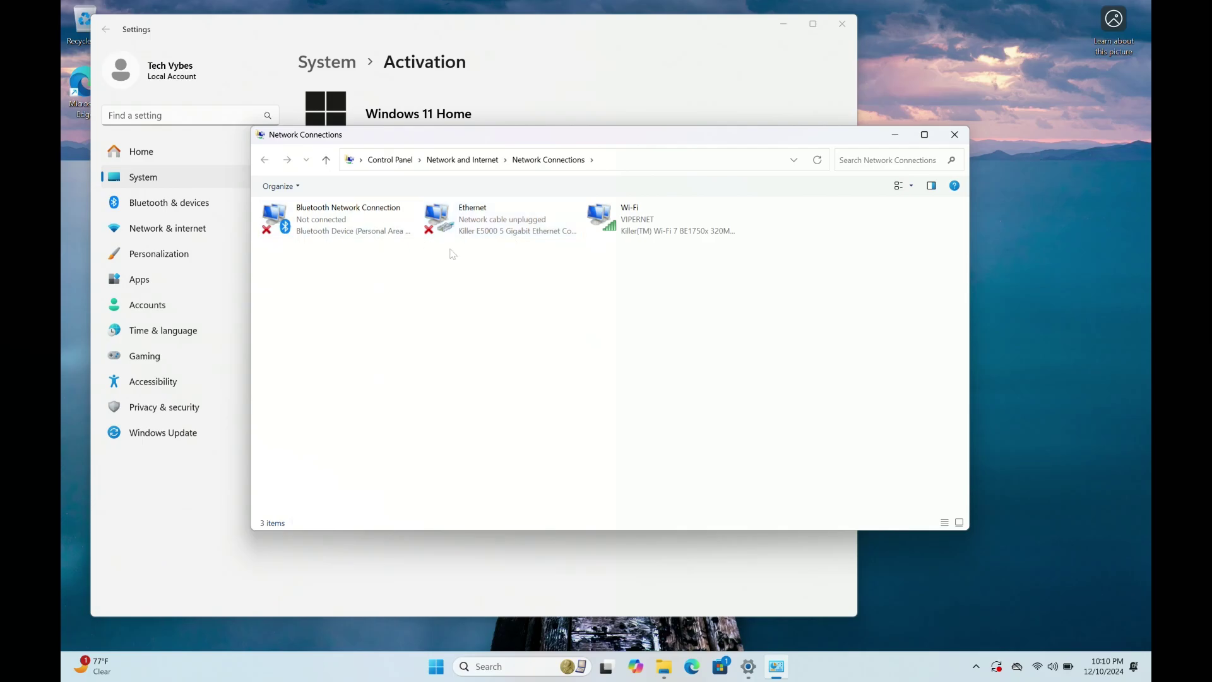
# Disable the Wi-Fi, Ethernet and Bluetooth network connections.
pyautogui.click(628, 218)
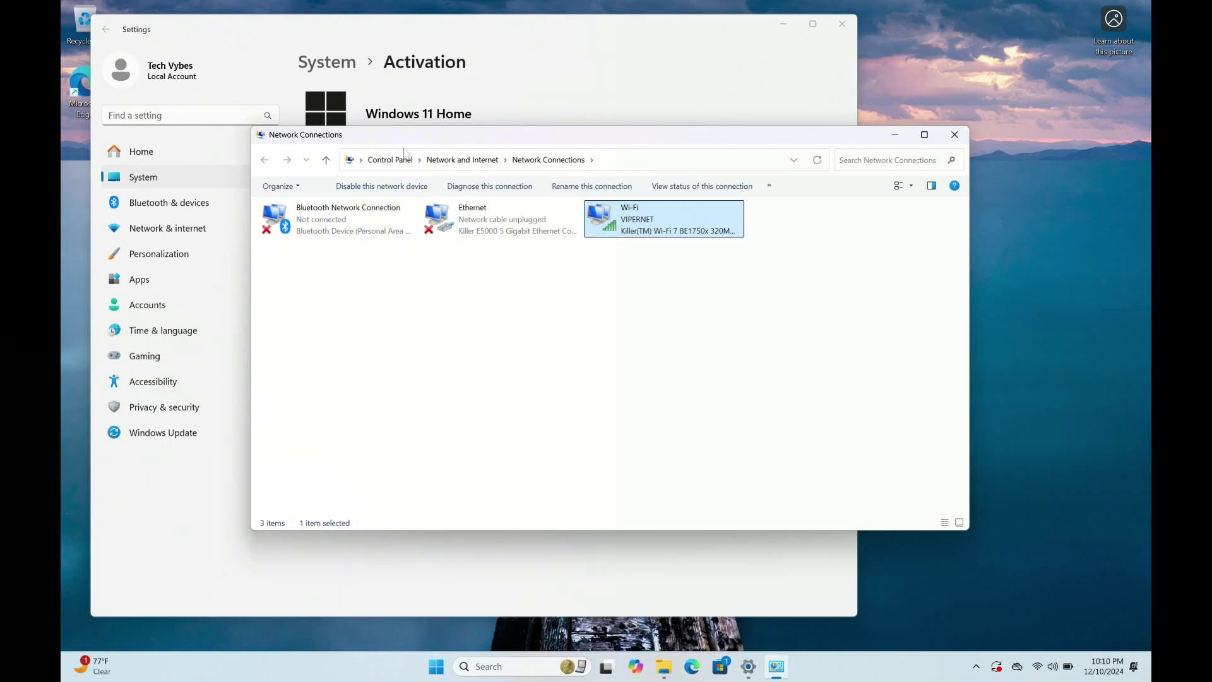
pyautogui.click(382, 186)
pyautogui.click(463, 229)
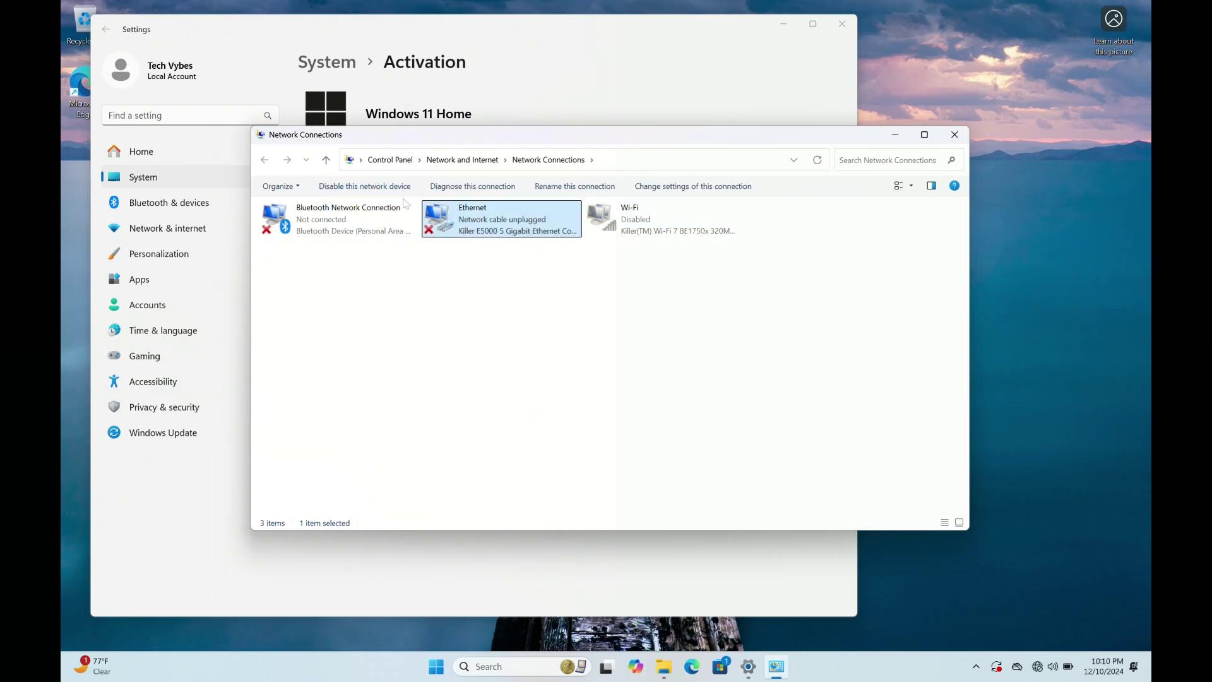
pyautogui.rightClick(371, 216)
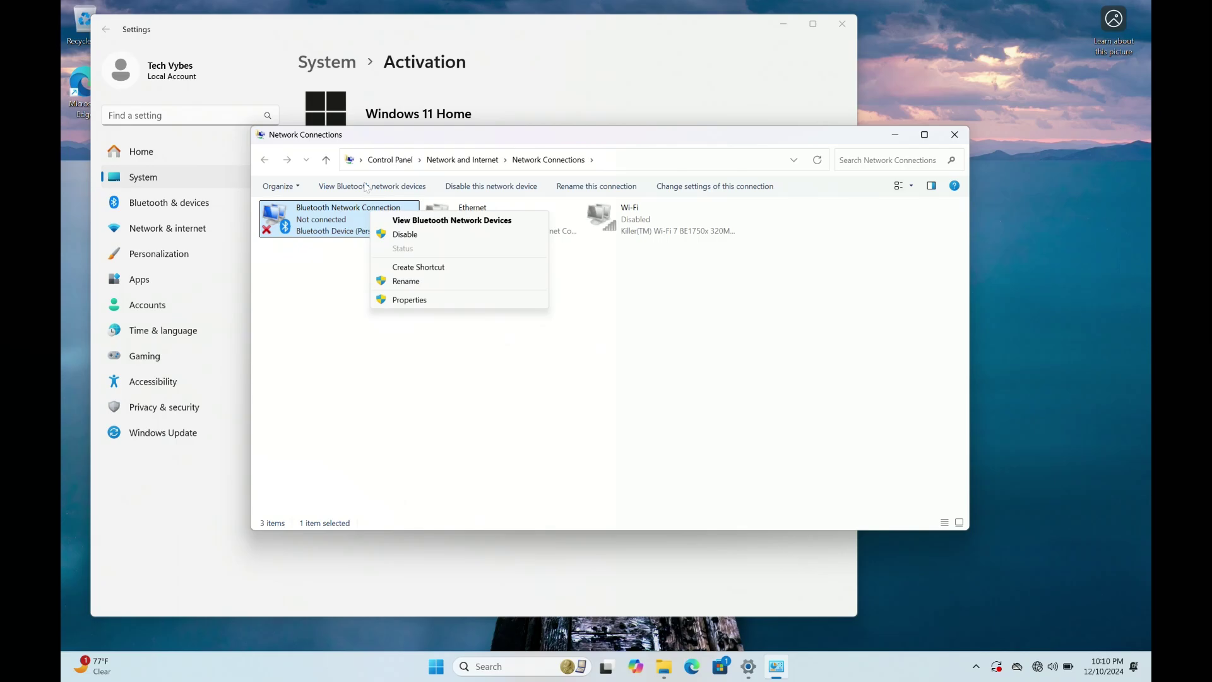
pyautogui.click(407, 220)
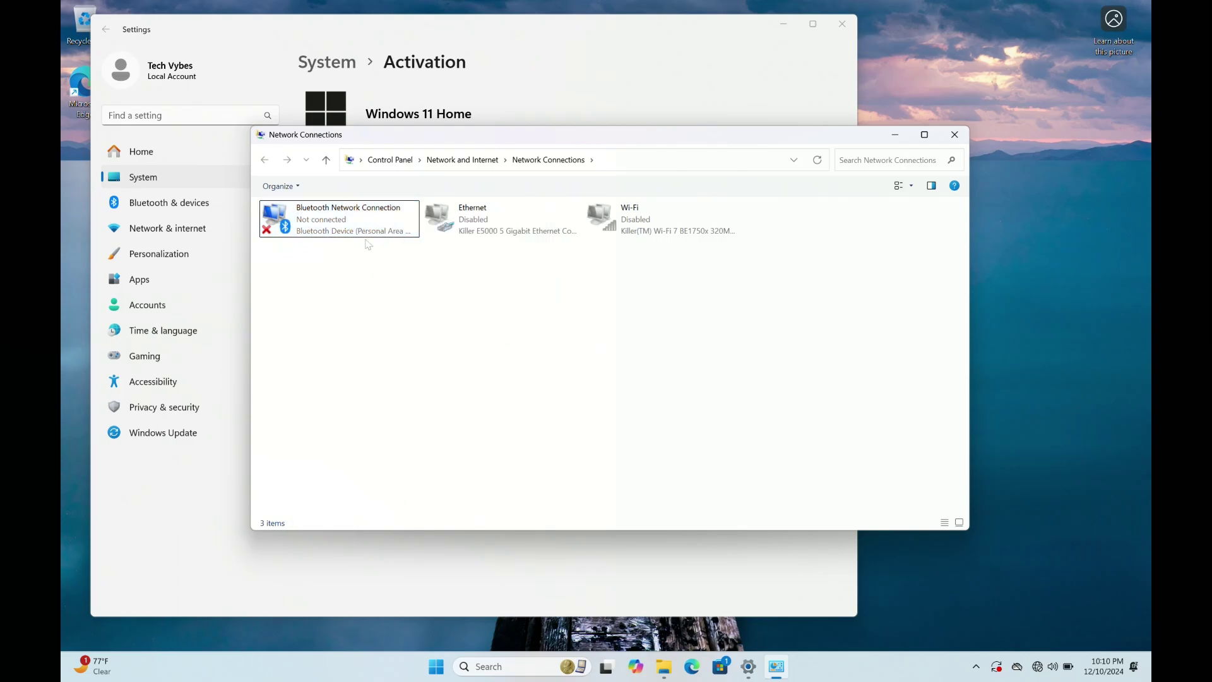
pyautogui.click(407, 222)
pyautogui.click(463, 188)
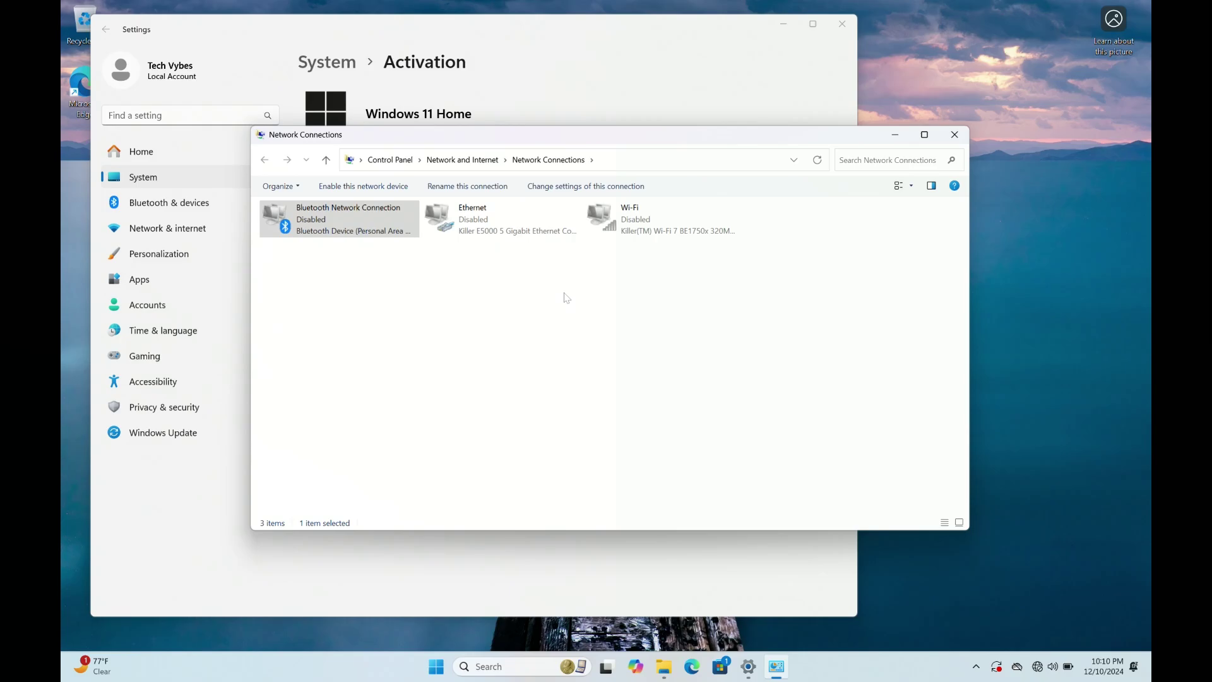
# Enter the generic Windows 11 Pro product key, correcting its final characters, and submit it.
pyautogui.click(706, 103)
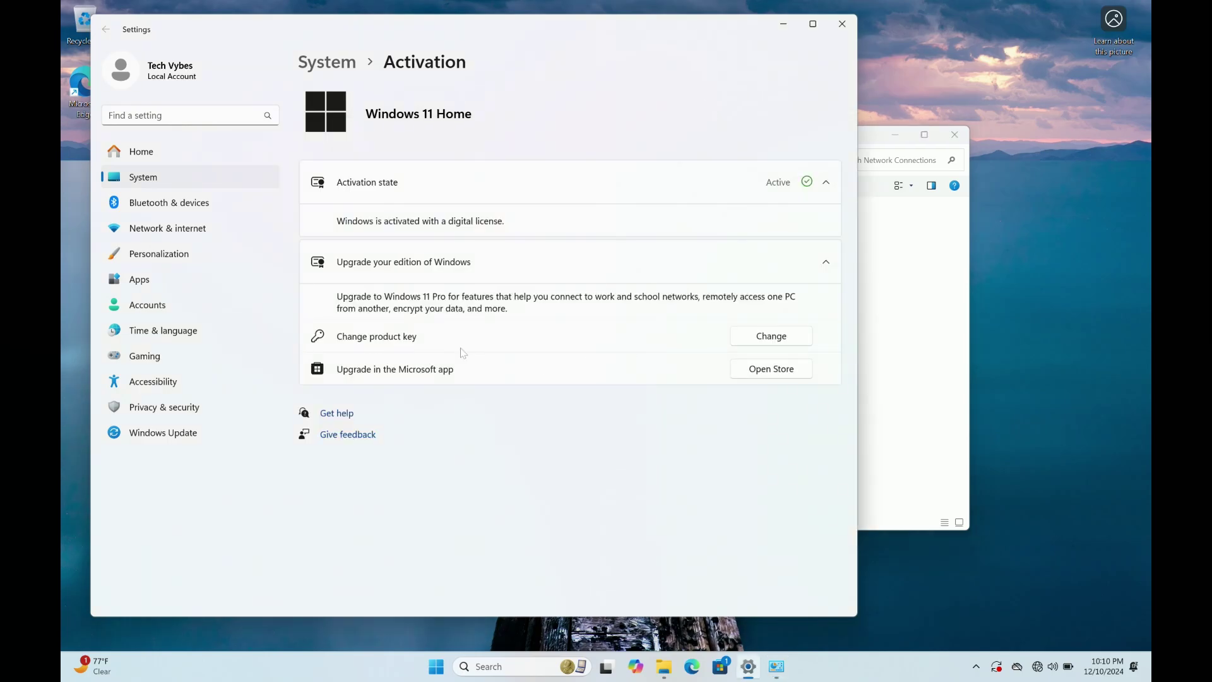
pyautogui.click(750, 338)
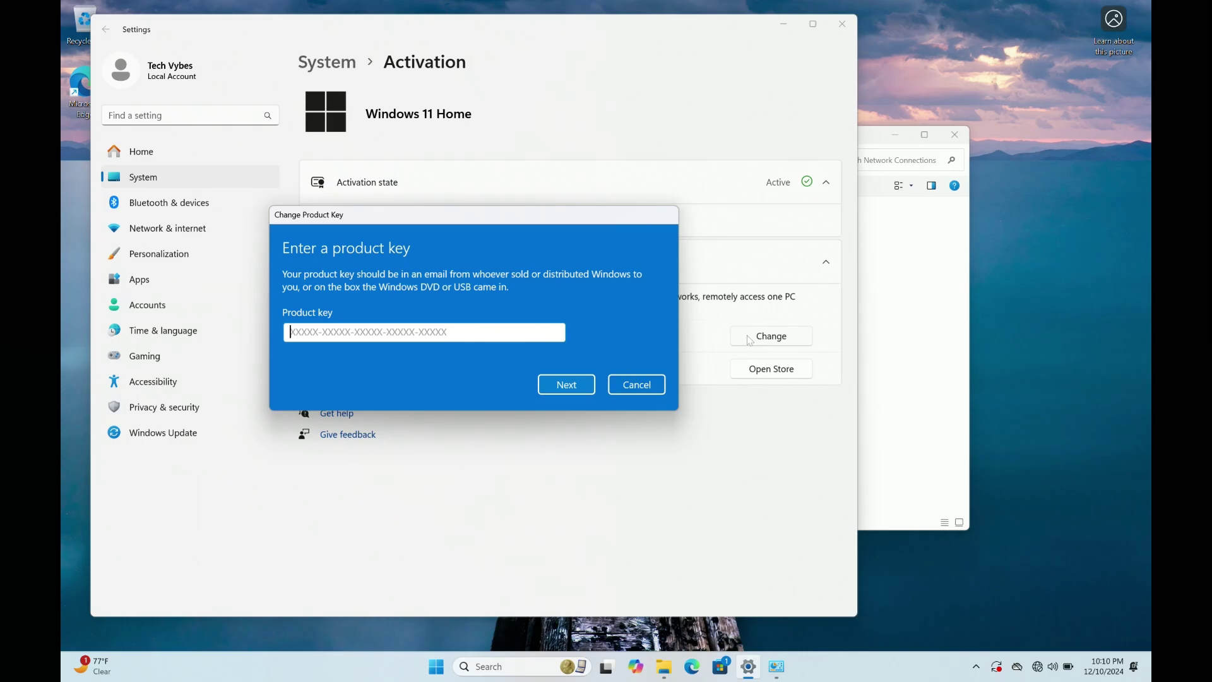
pyautogui.write('VK')
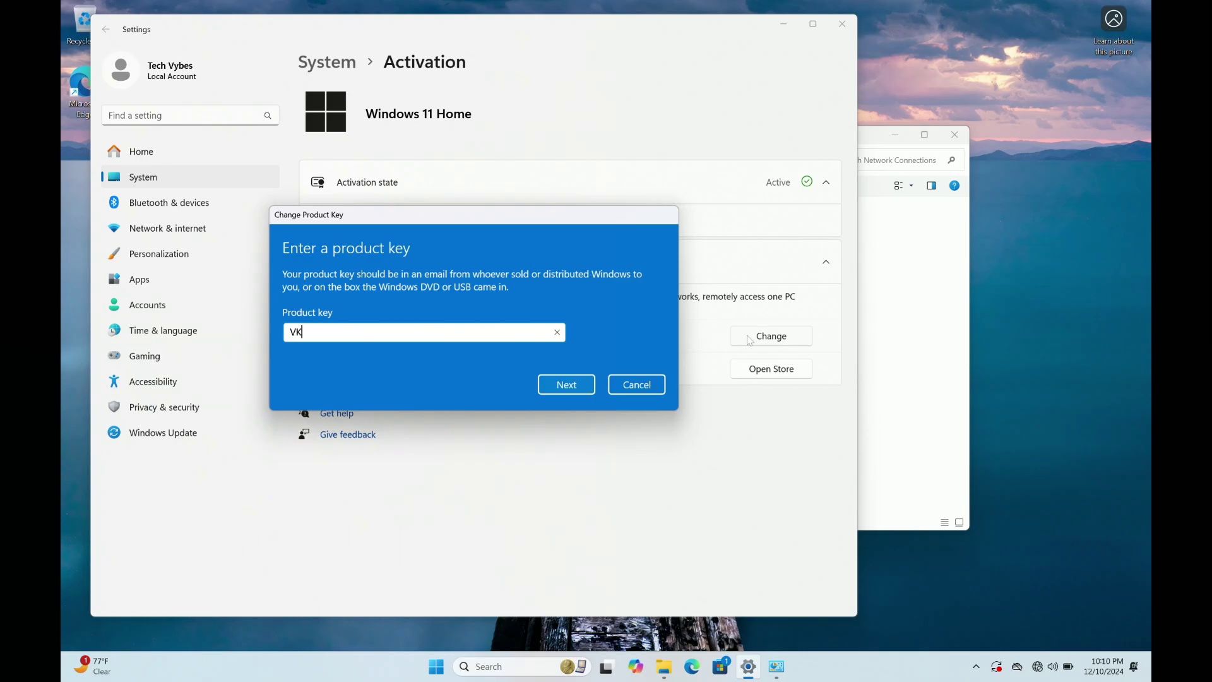
pyautogui.write('7JG-NPHTM-C97JM-9MPGT-')
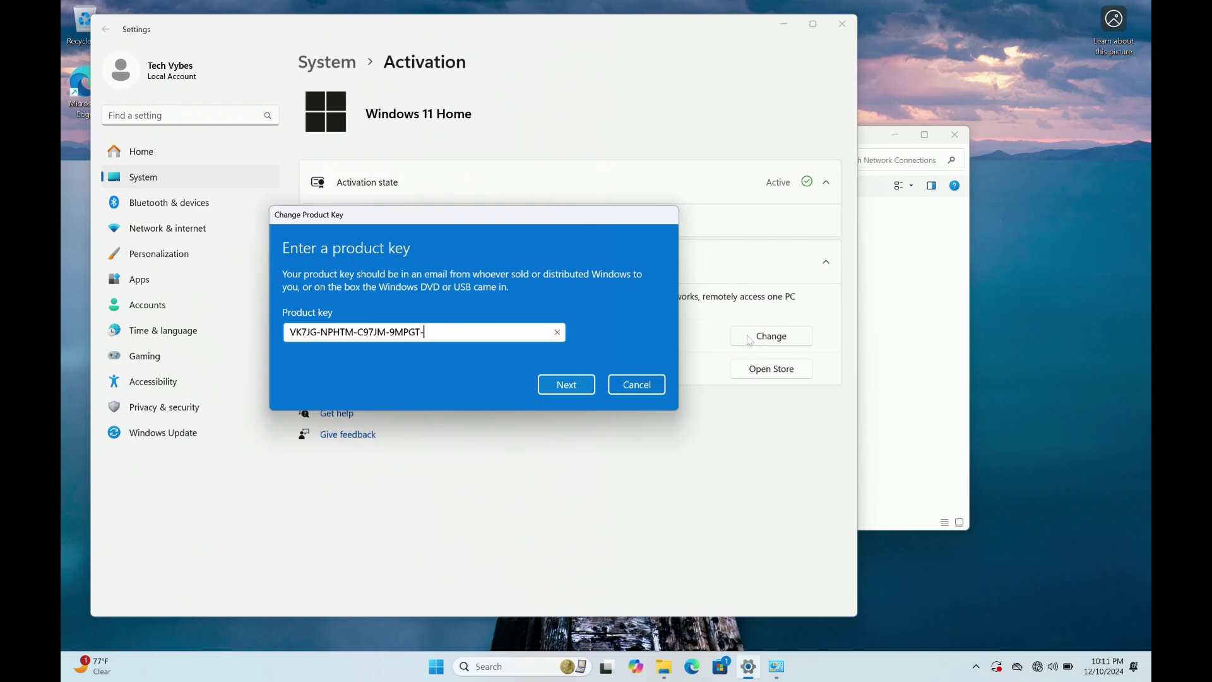
pyautogui.write('3VG')
pyautogui.press('BackSpace')
pyautogui.write('66T')
pyautogui.click(571, 388)
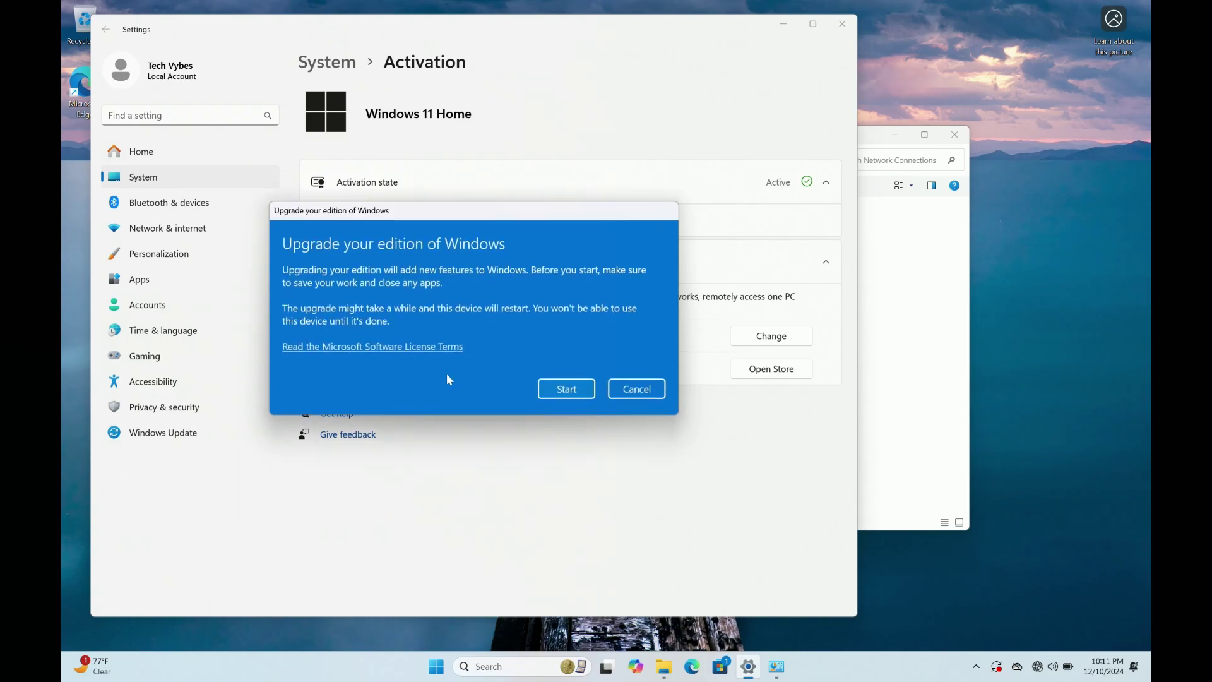
# Start the upgrade to Windows 11 Pro and let the PC restart to the desktop.
pyautogui.click(570, 391)
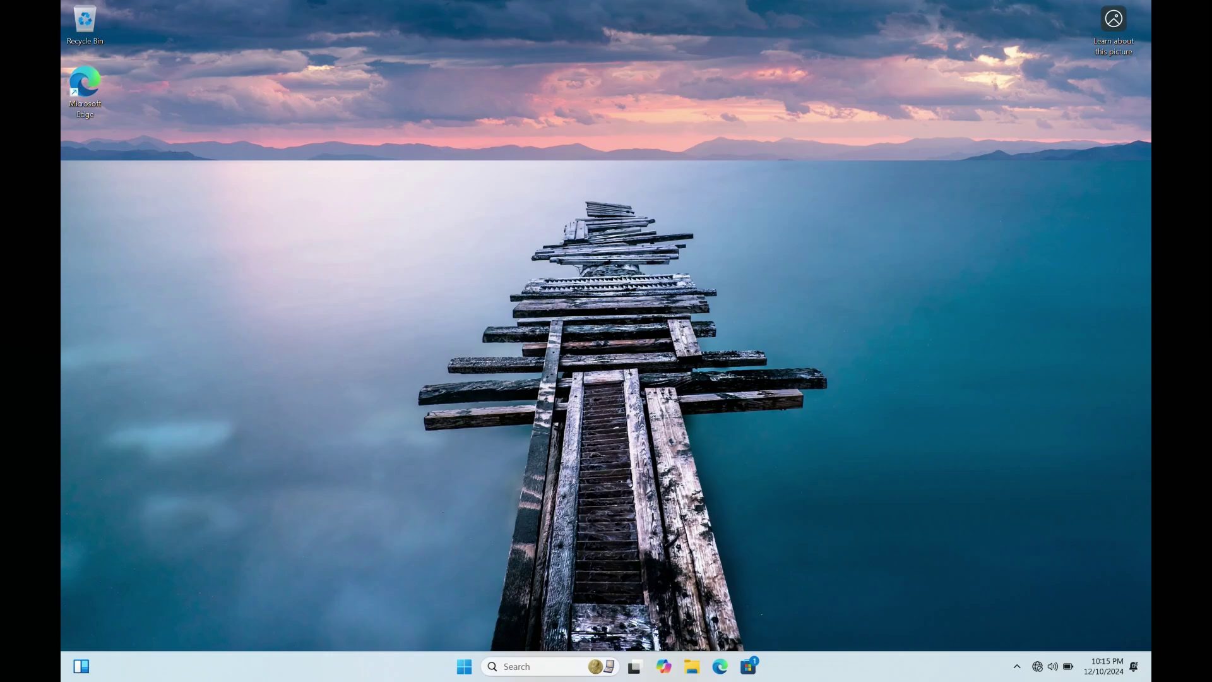
# Reopen Activation settings via an 'act' search, showing Windows 11 Pro Not active (0x80072EE7).
pyautogui.press('super')
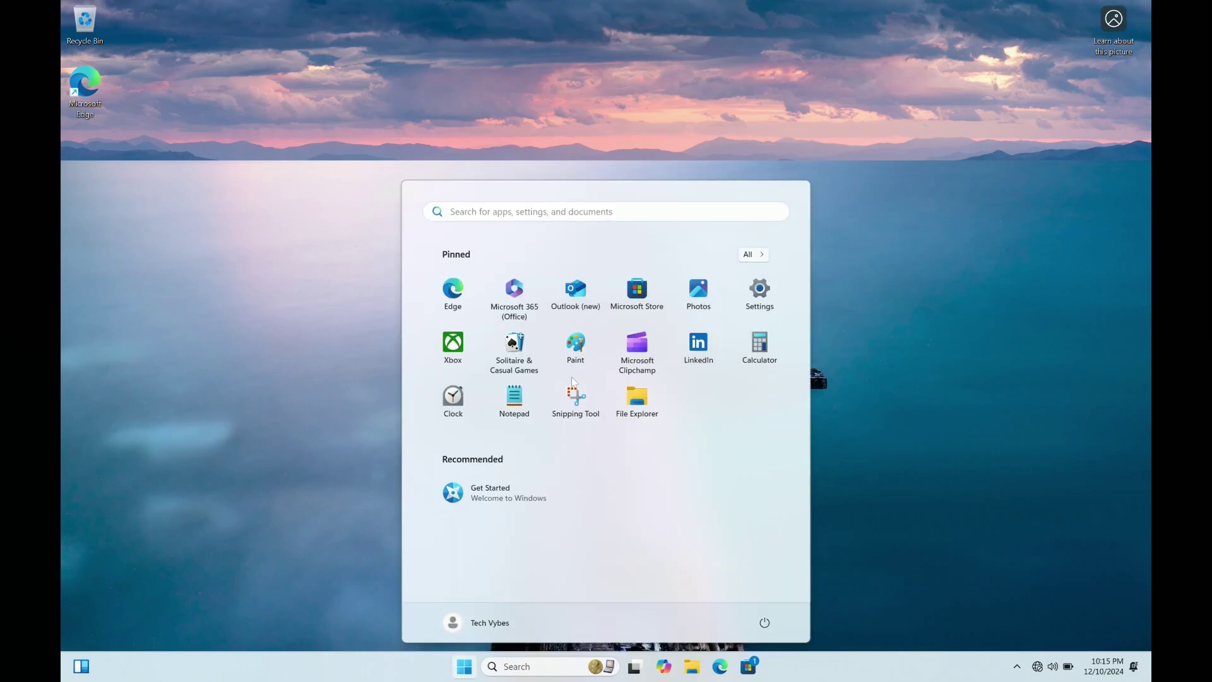
pyautogui.write('act')
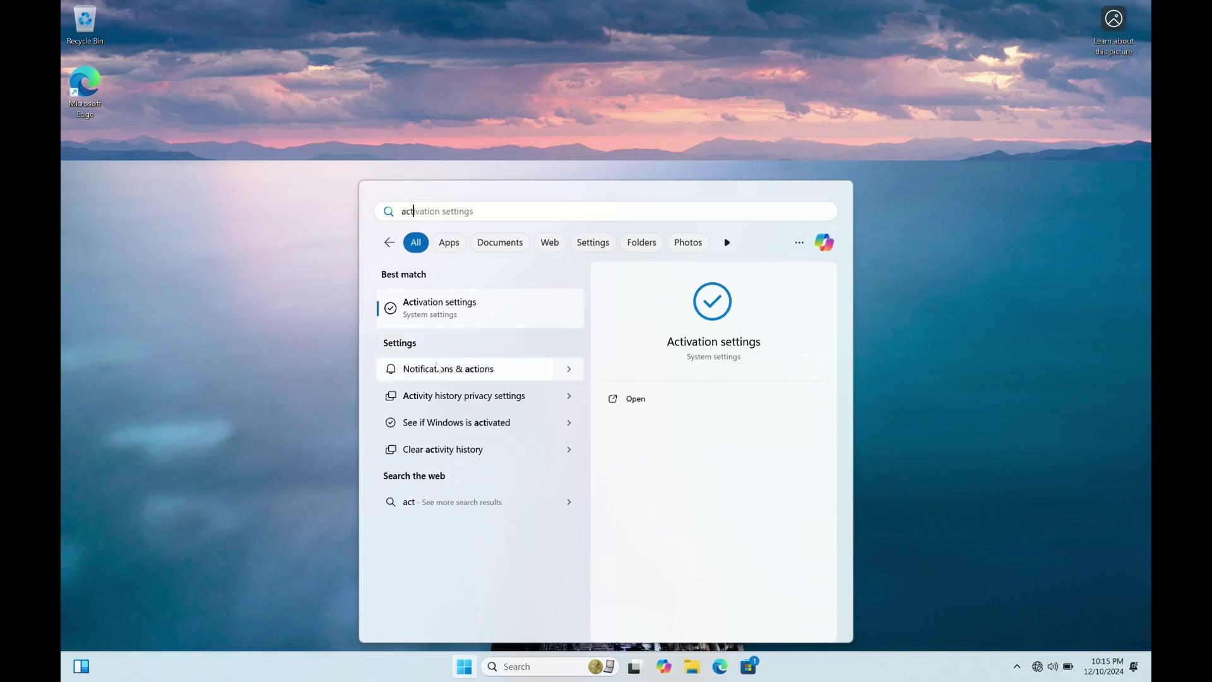
pyautogui.click(459, 297)
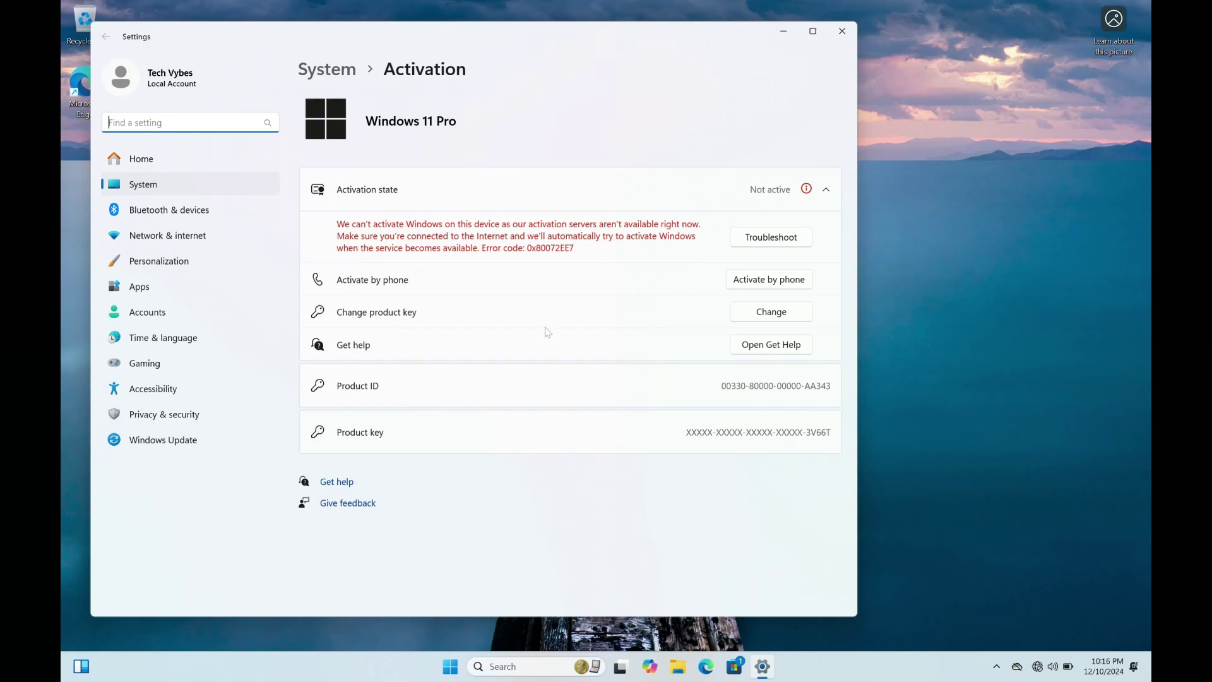
# Bring up the product-key form, then open Network Connections through a 'network' Start search.
pyautogui.click(770, 320)
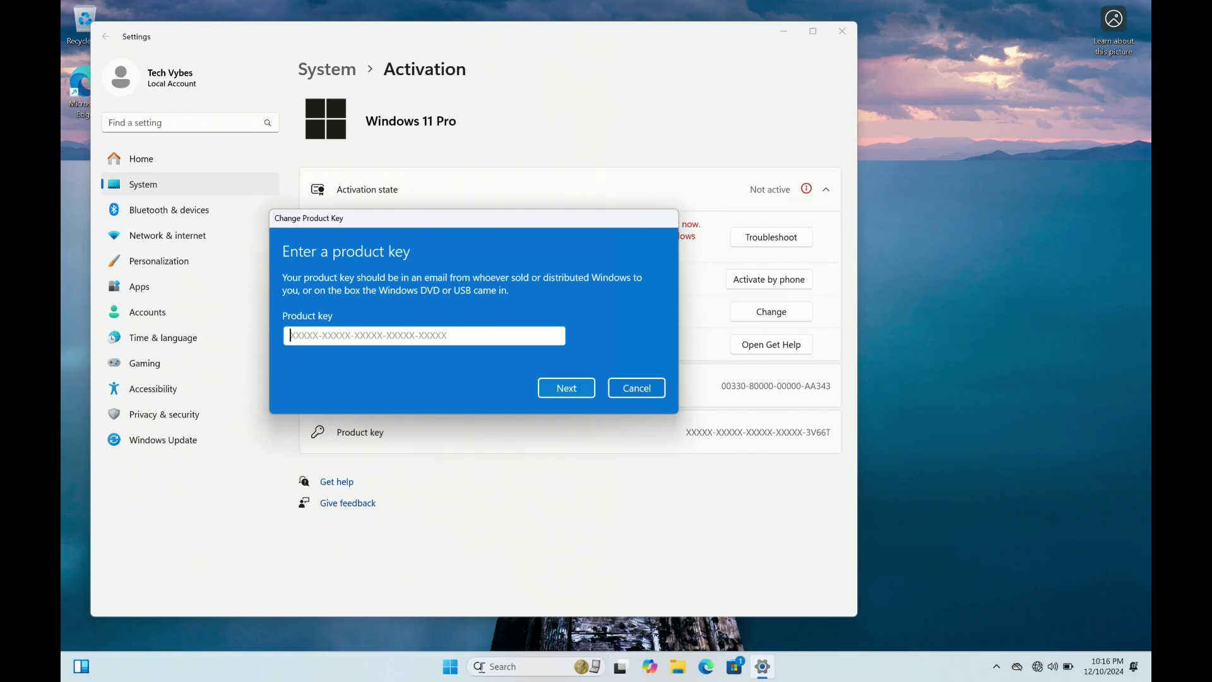
pyautogui.click(456, 667)
pyautogui.write('net')
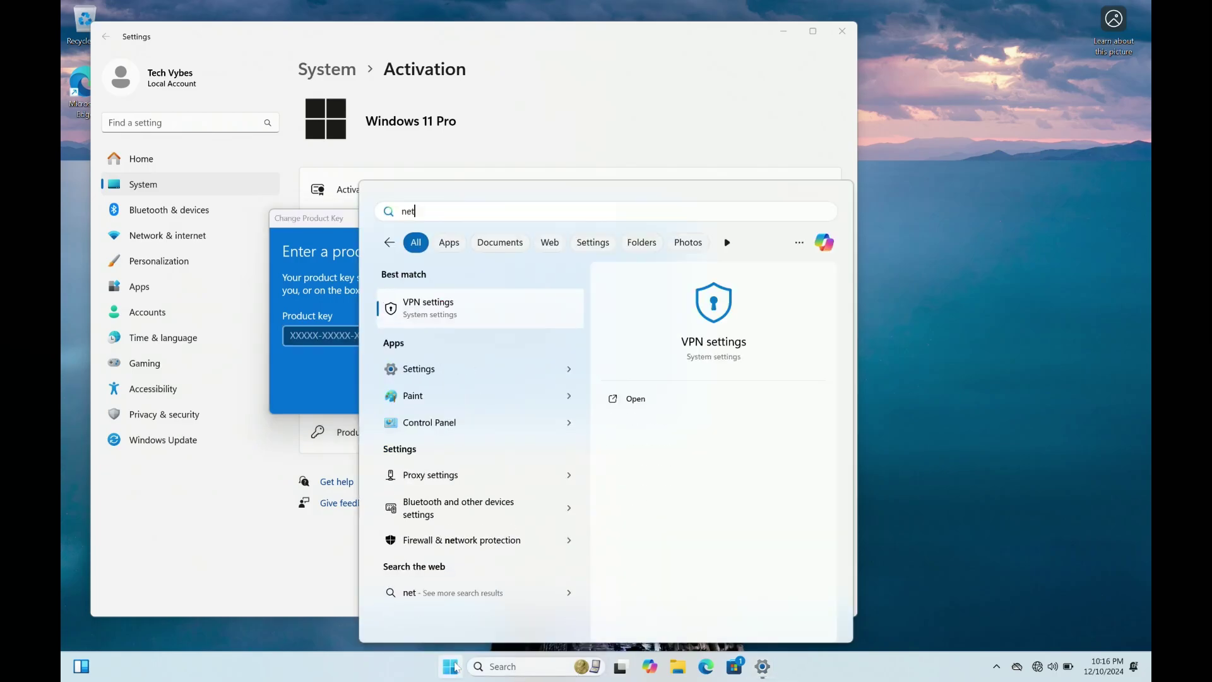
pyautogui.write('owrk')
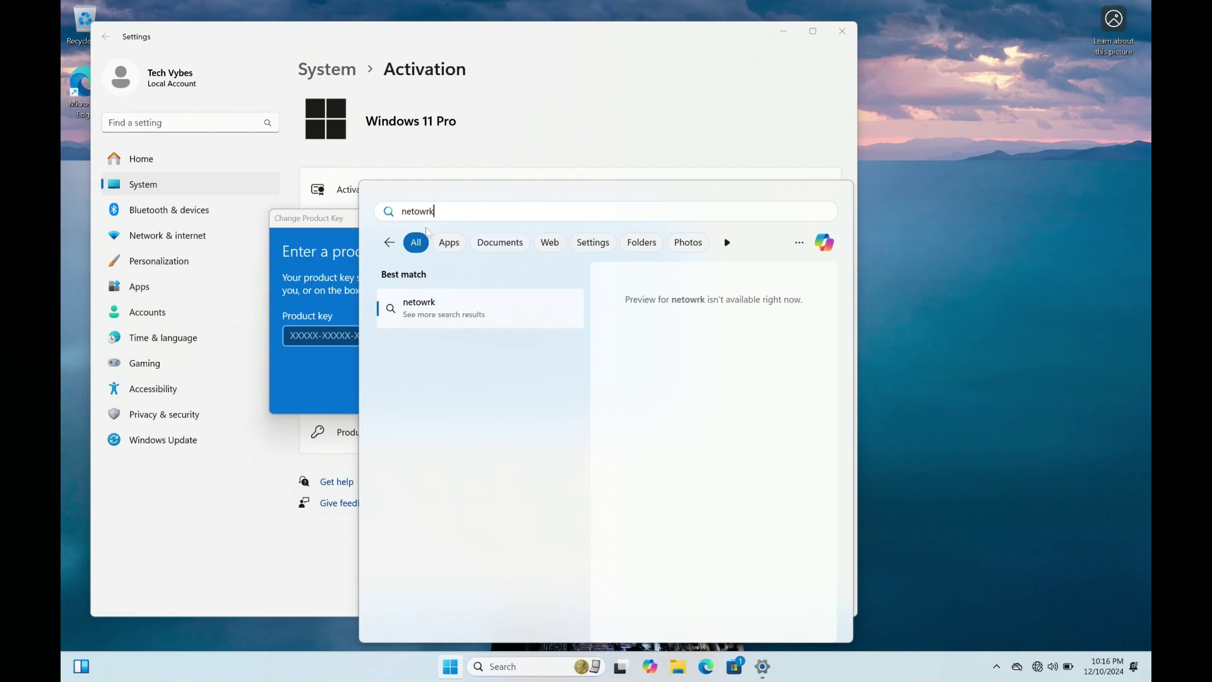
pyautogui.press('BackSpace')
pyautogui.press('BackSpace')
pyautogui.press('BackSpace')
pyautogui.press('BackSpace')
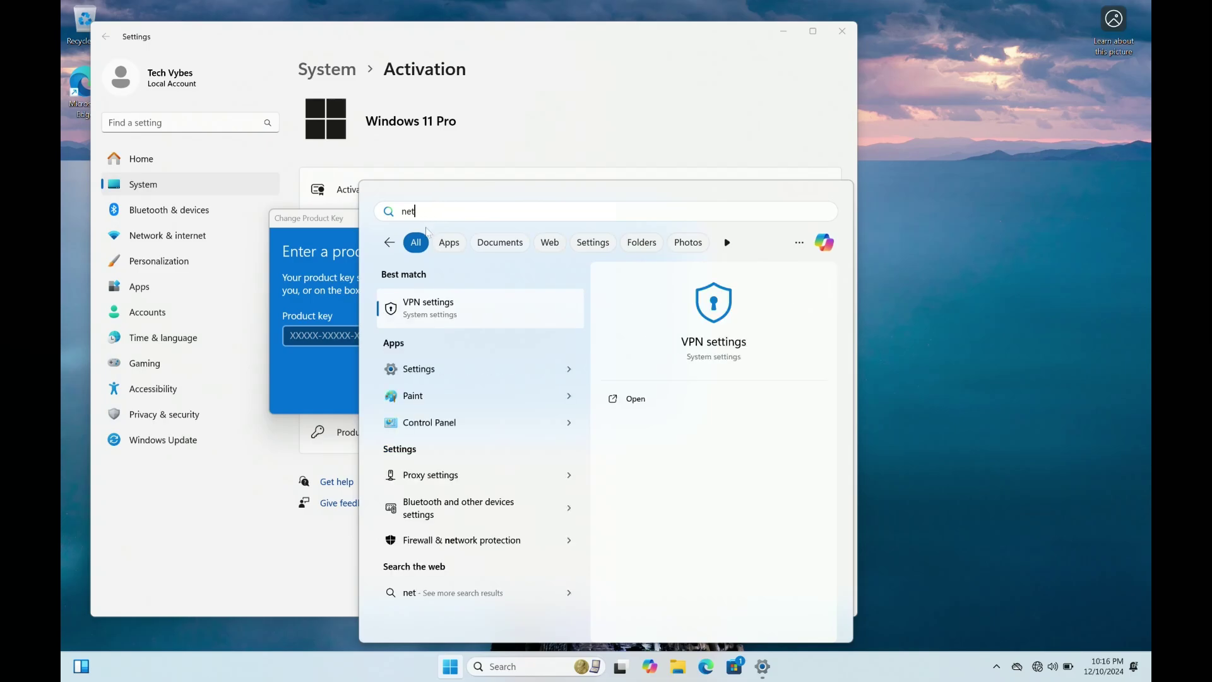
pyautogui.write('work')
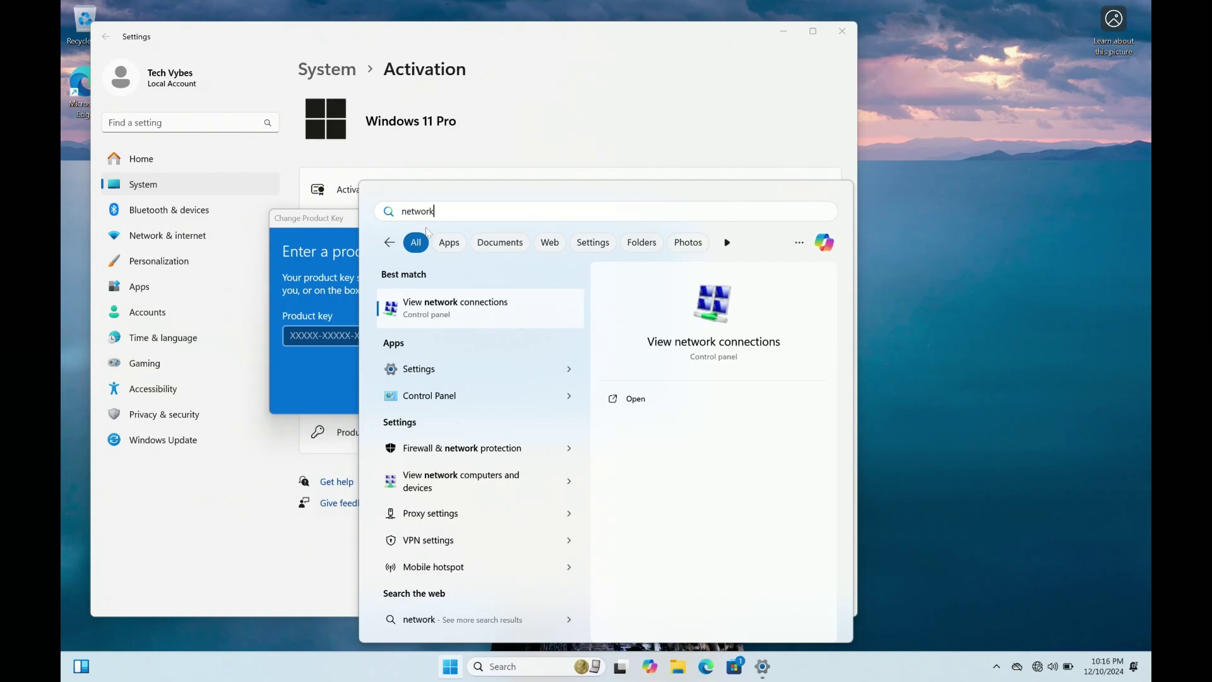
pyautogui.press('Return')
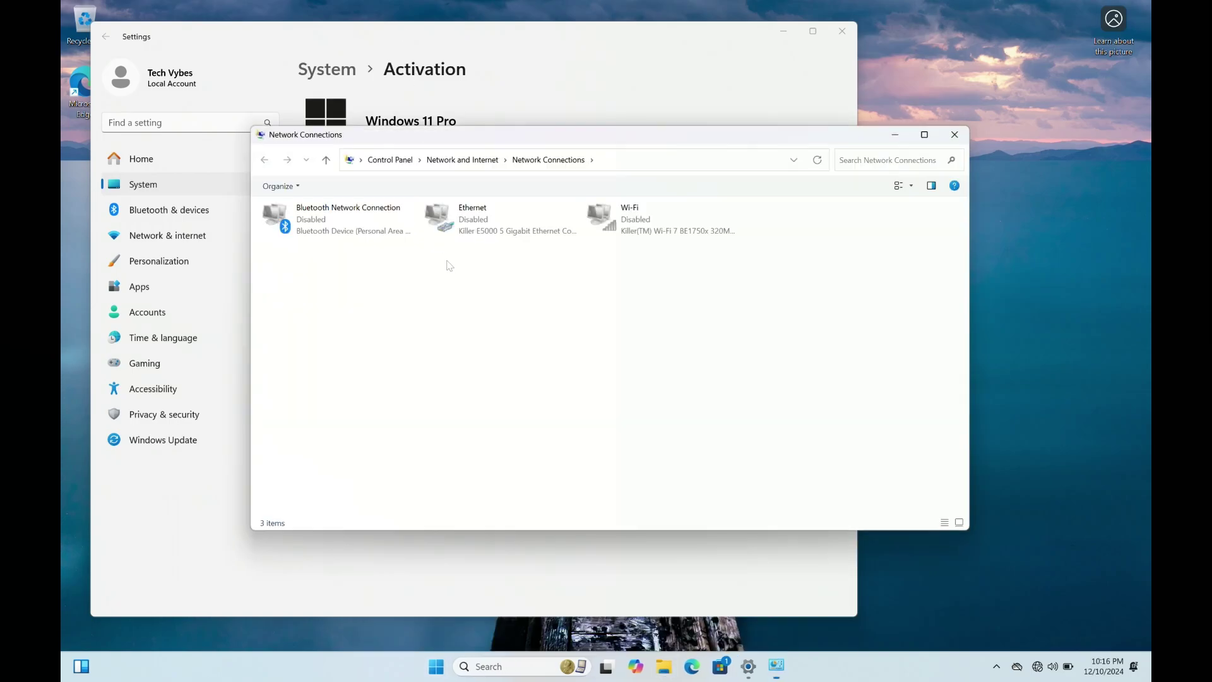
# Re-enable the Bluetooth, Ethernet and Wi-Fi network adapters.
pyautogui.click(355, 232)
pyautogui.click(369, 186)
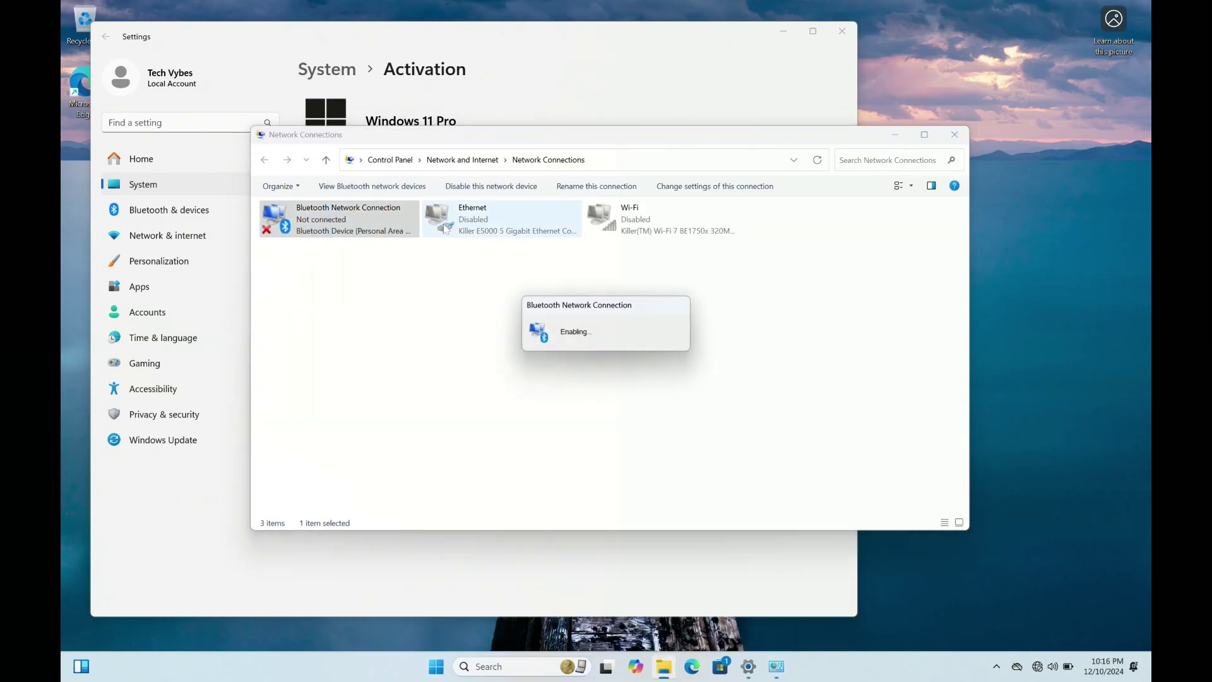
pyautogui.click(494, 214)
pyautogui.click(356, 186)
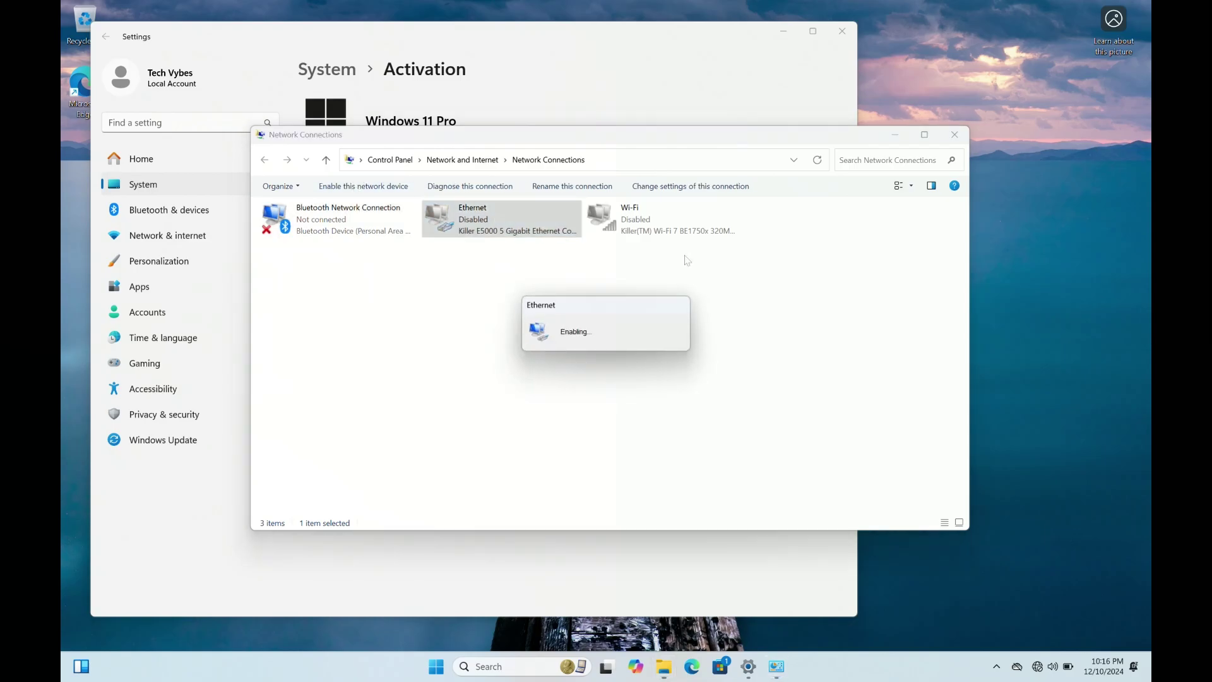
pyautogui.click(634, 231)
pyautogui.click(364, 186)
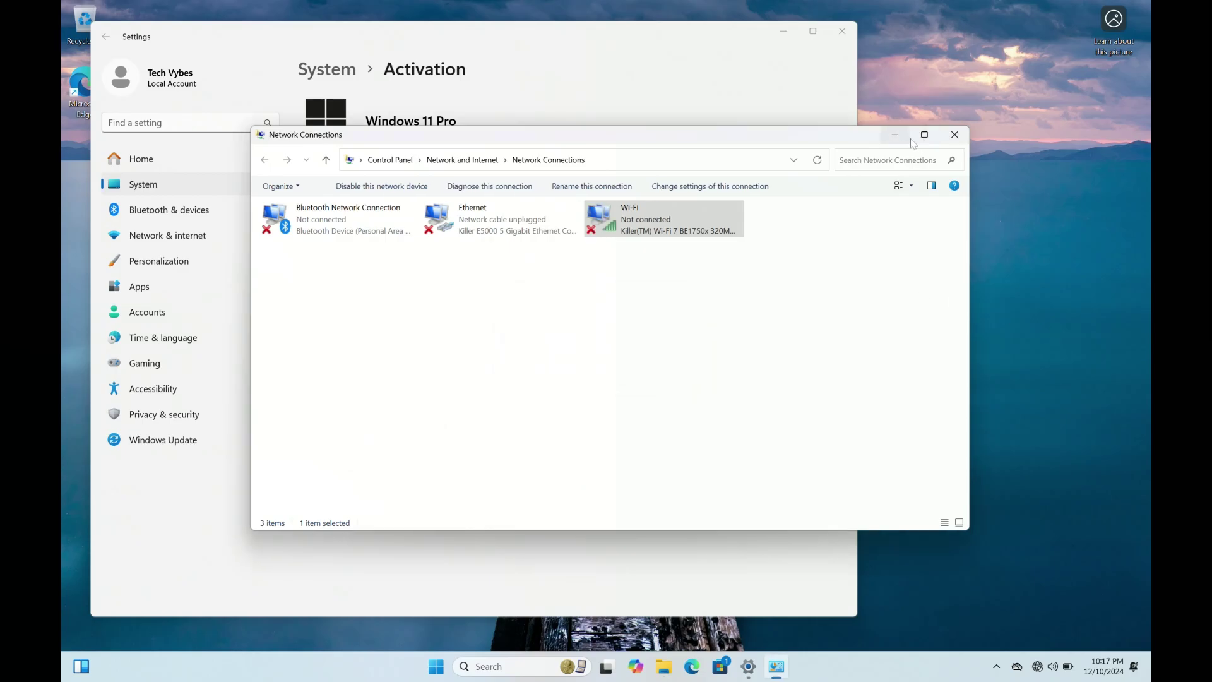
# Return to Settings, cancel the key dialog, and reopen product-key entry to reach Activate Windows.
pyautogui.click(894, 135)
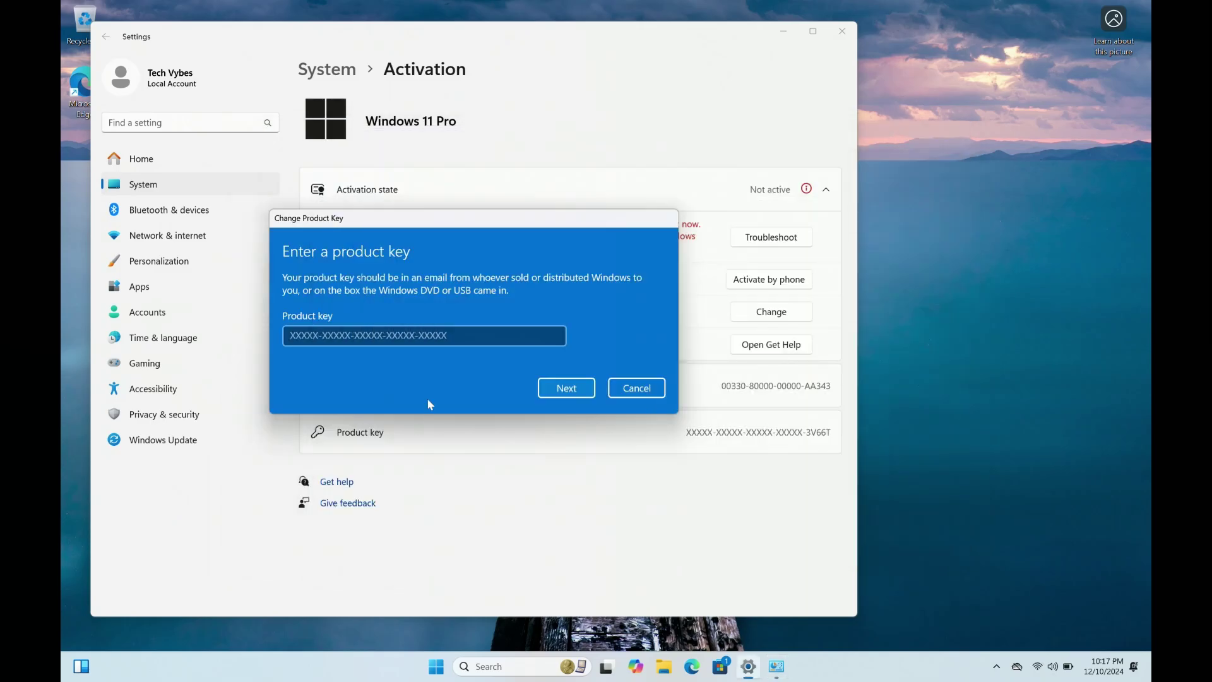
pyautogui.click(398, 335)
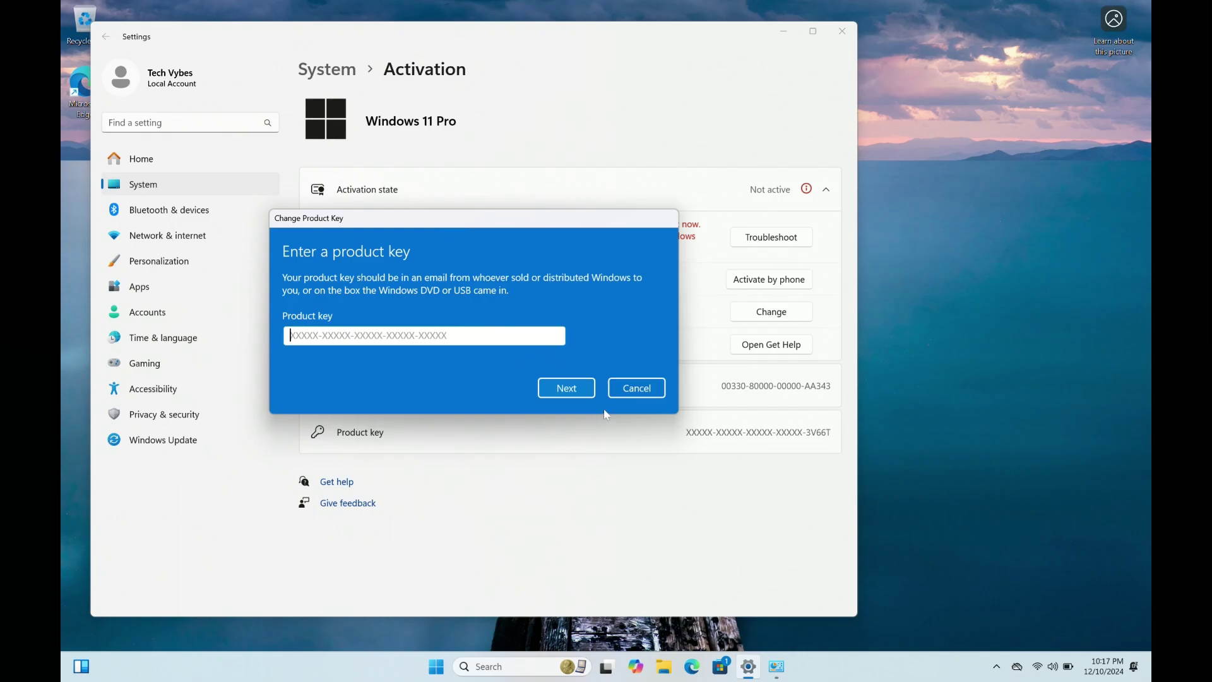
pyautogui.click(634, 386)
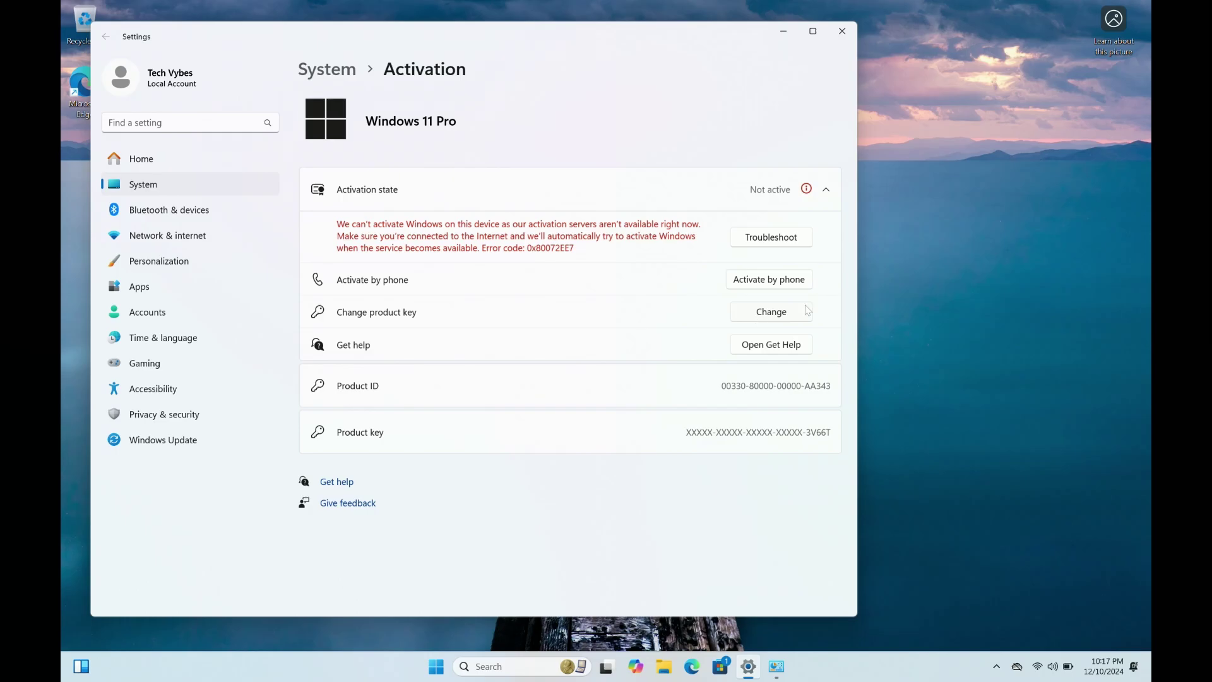
pyautogui.click(781, 319)
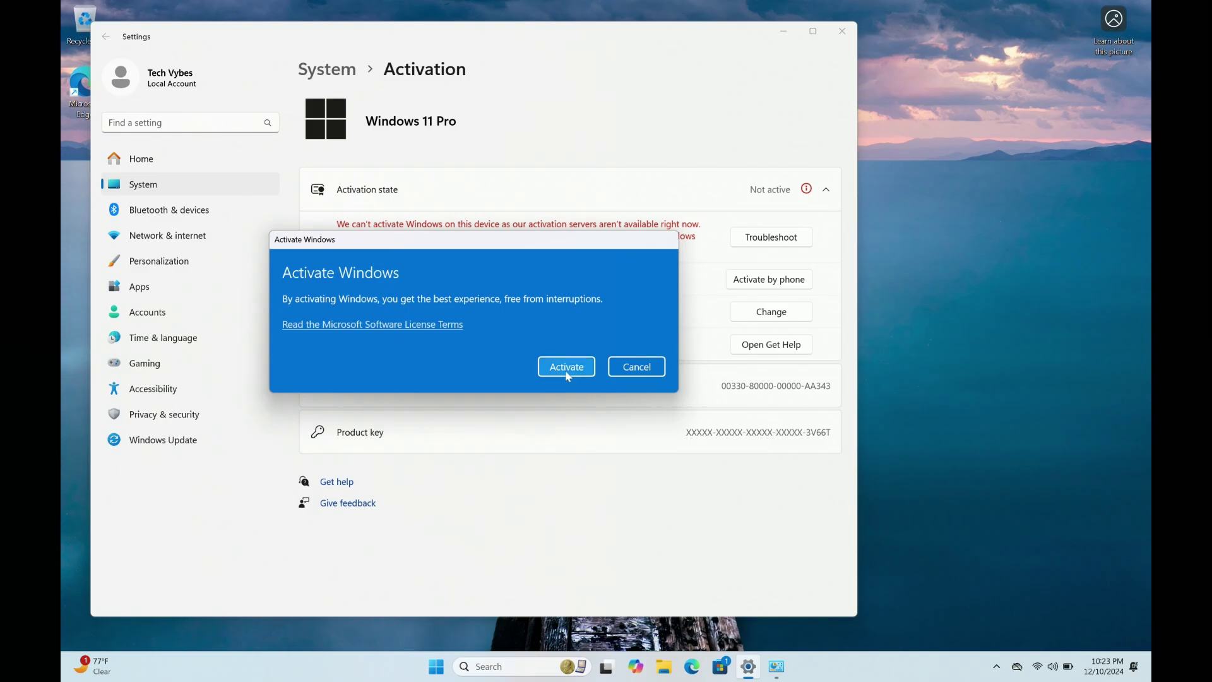
# Activate Windows 11 Pro and expand Activation state to confirm Active with a digital license.
pyautogui.click(567, 371)
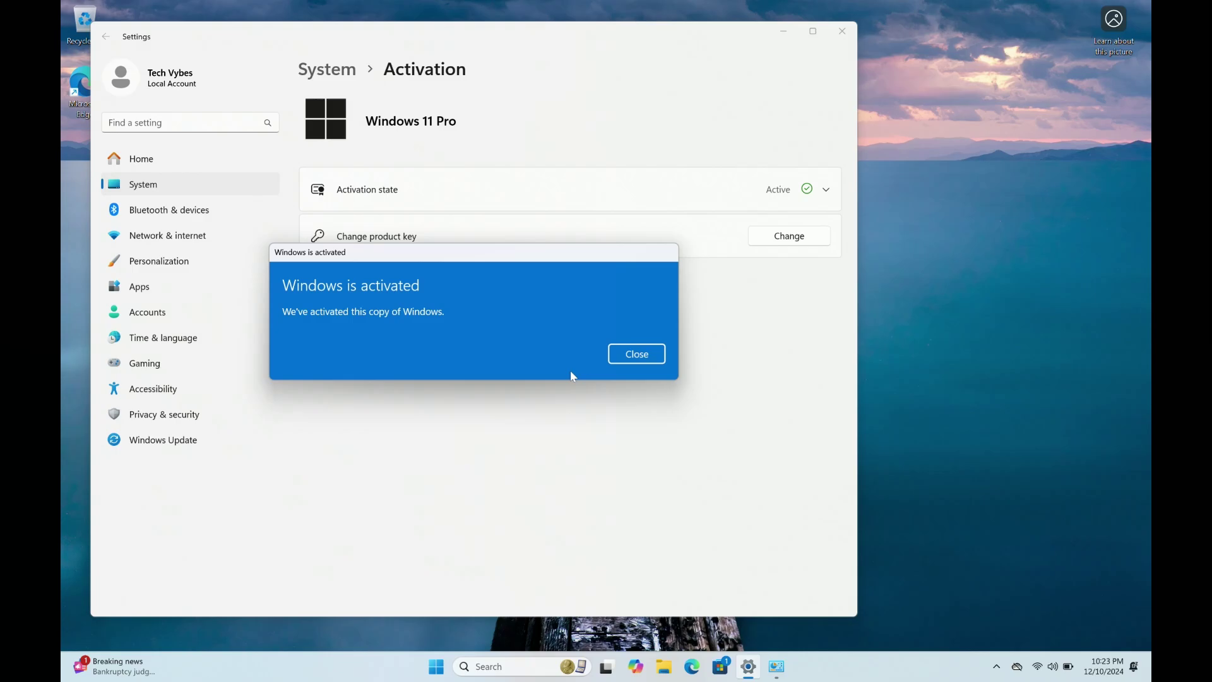
pyautogui.click(636, 363)
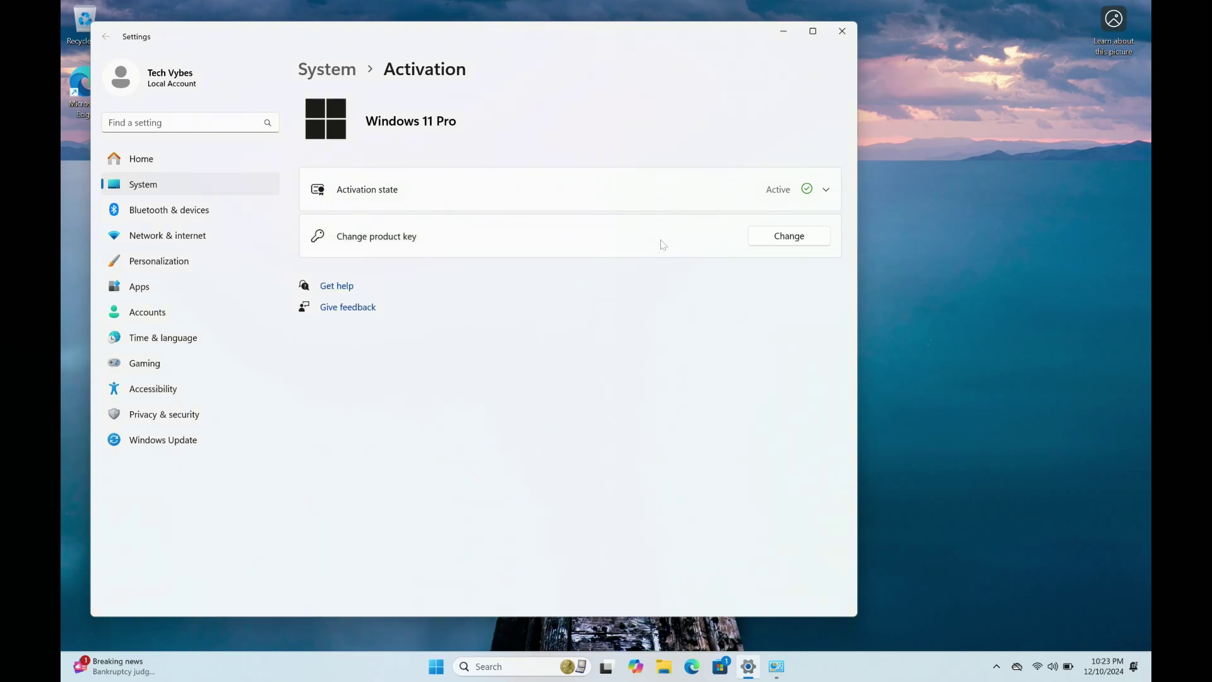
pyautogui.click(824, 192)
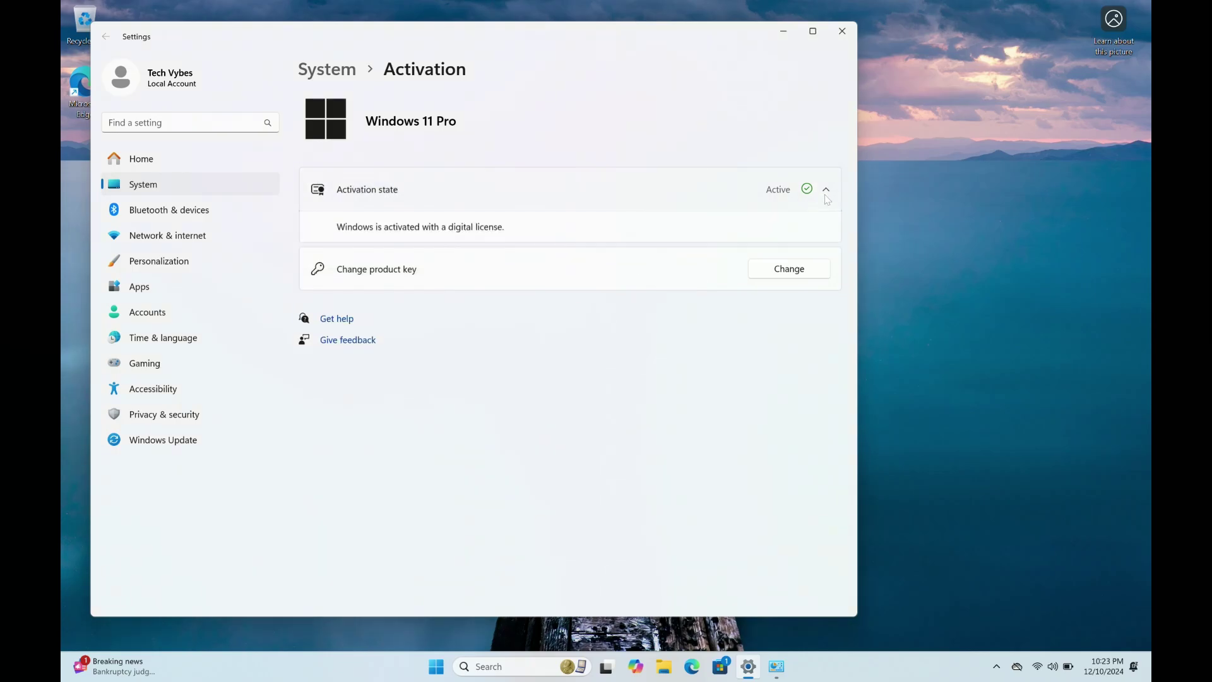